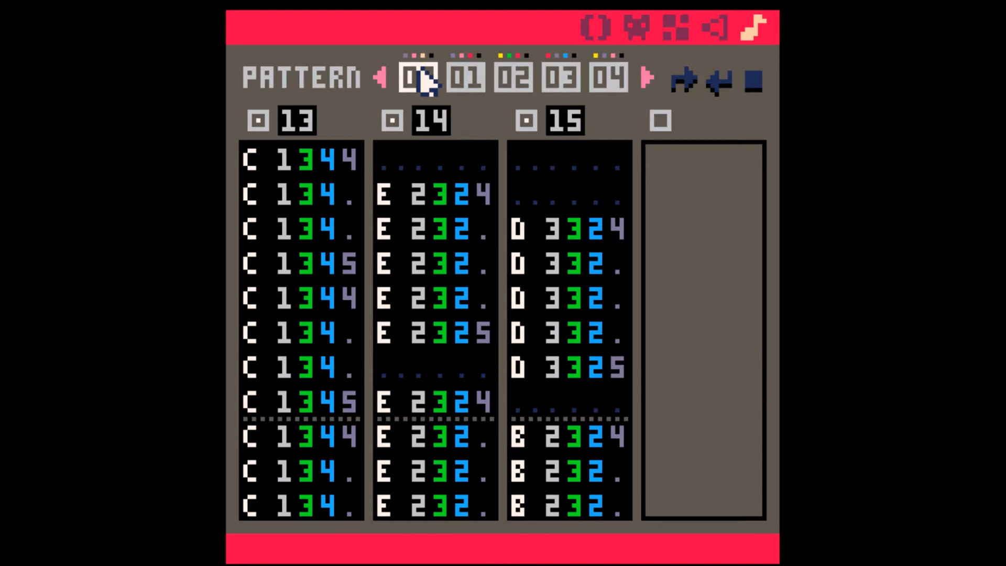
Step: Play back music pattern 00, view SFX 13 in the sound editor and return to the pattern view
key("space")
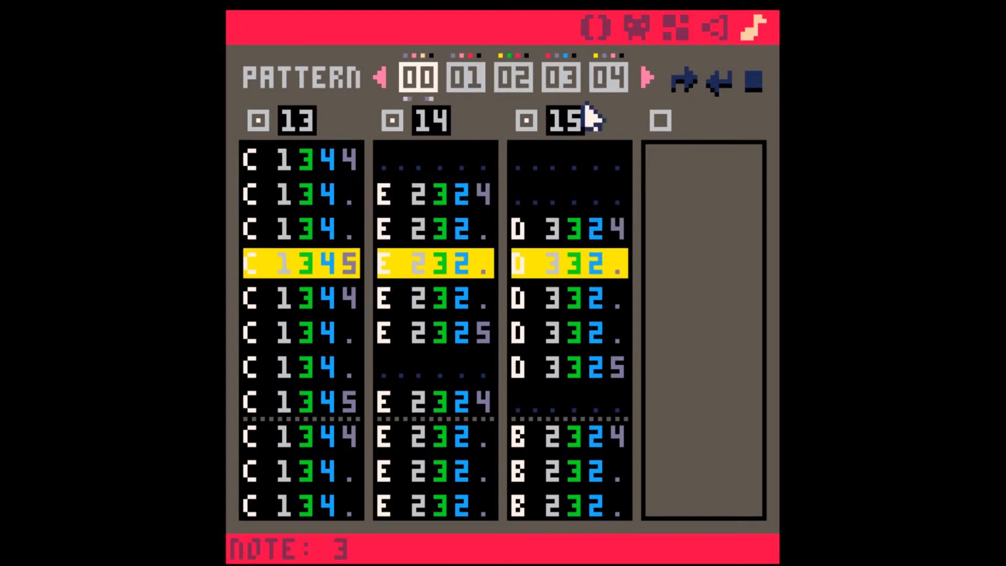
left_click(713, 32)
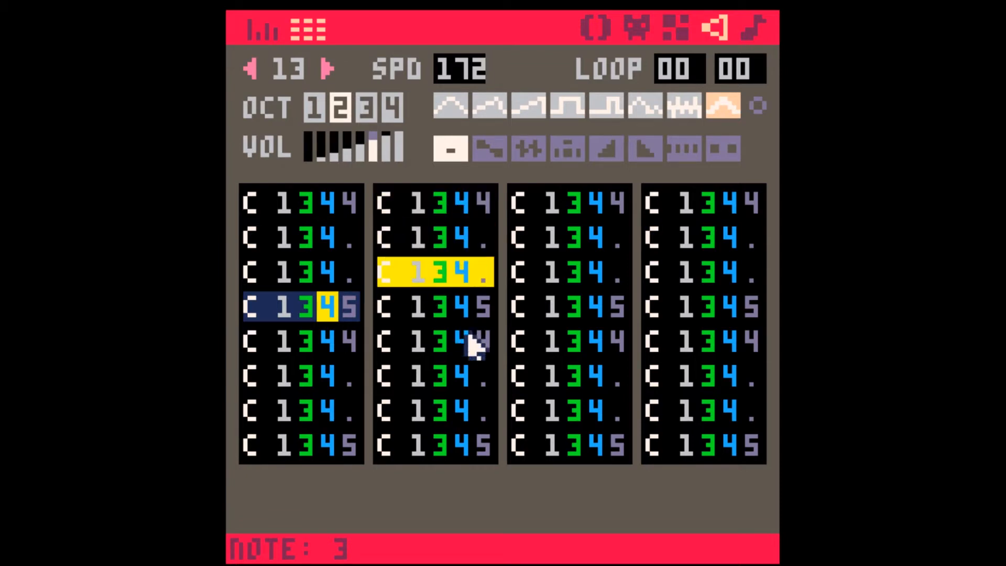
left_click(754, 27)
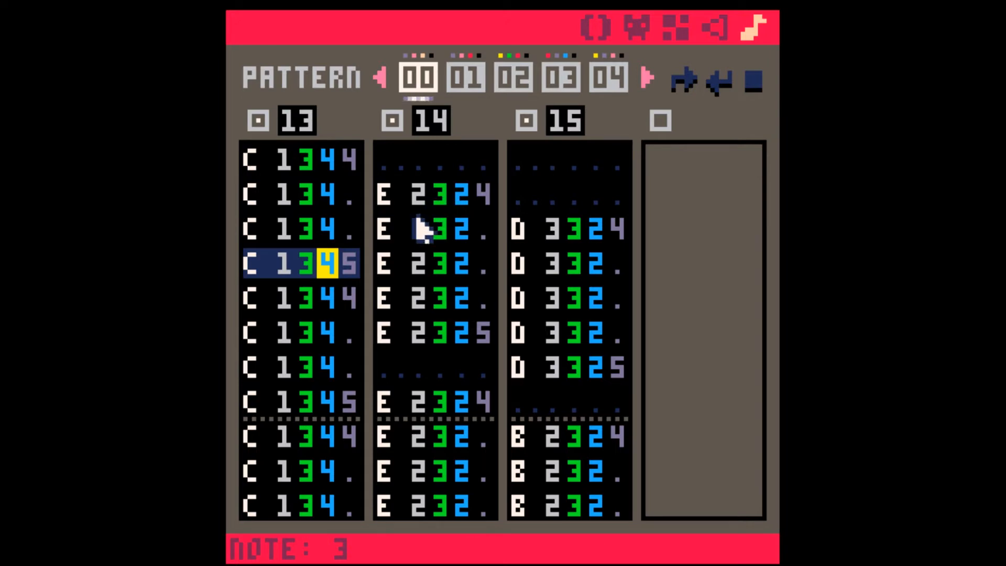
Step: Listen to pattern 00 and select the E note just before the E 1 5 3 4 entry in the SFX 14 channel
key("space")
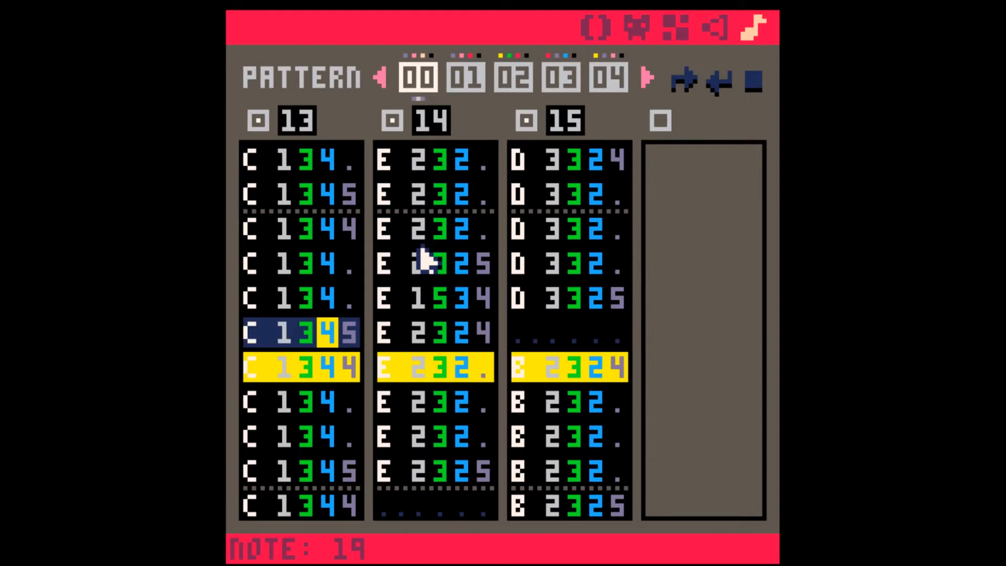
key("Down")
key("Down")
key("Down")
left_click(423, 257)
left_click(448, 225)
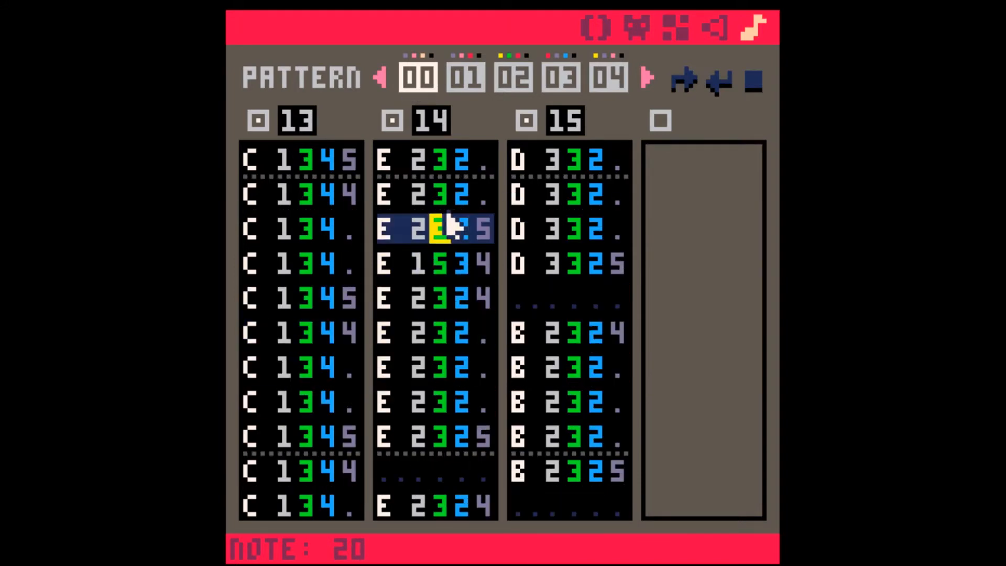
Step: View SFX 14 in the sound editor and play it back briefly
left_click(721, 27)
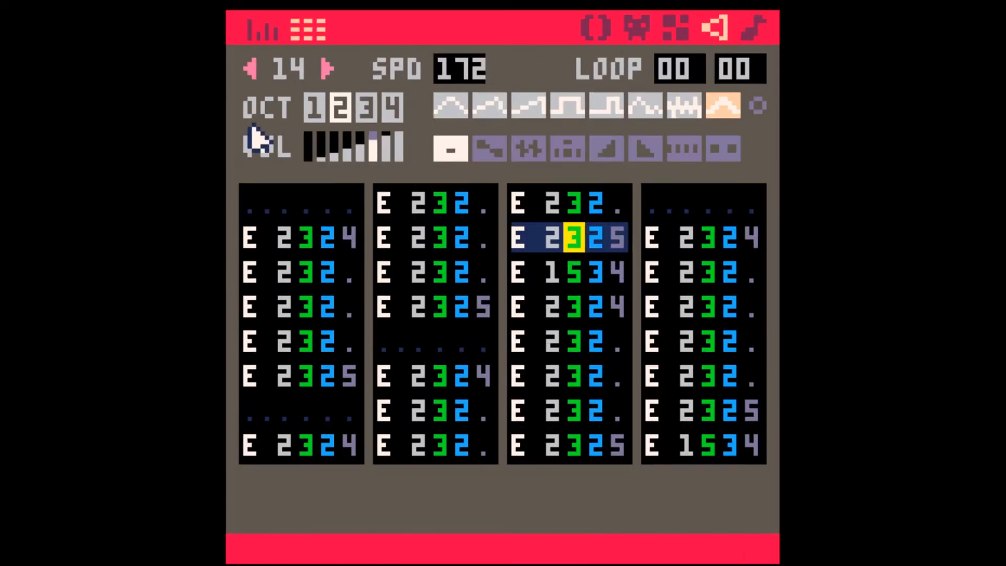
key("space")
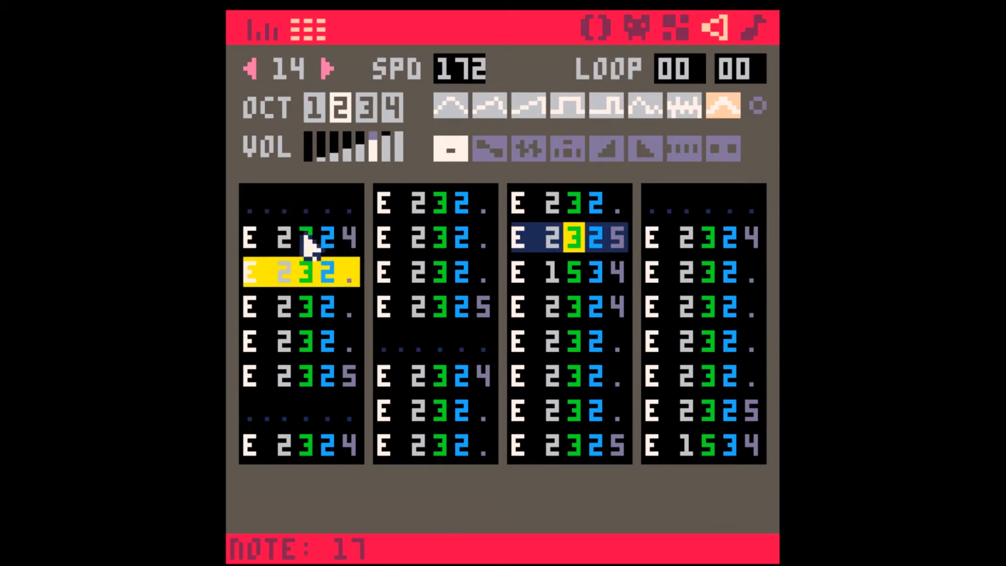
key("space")
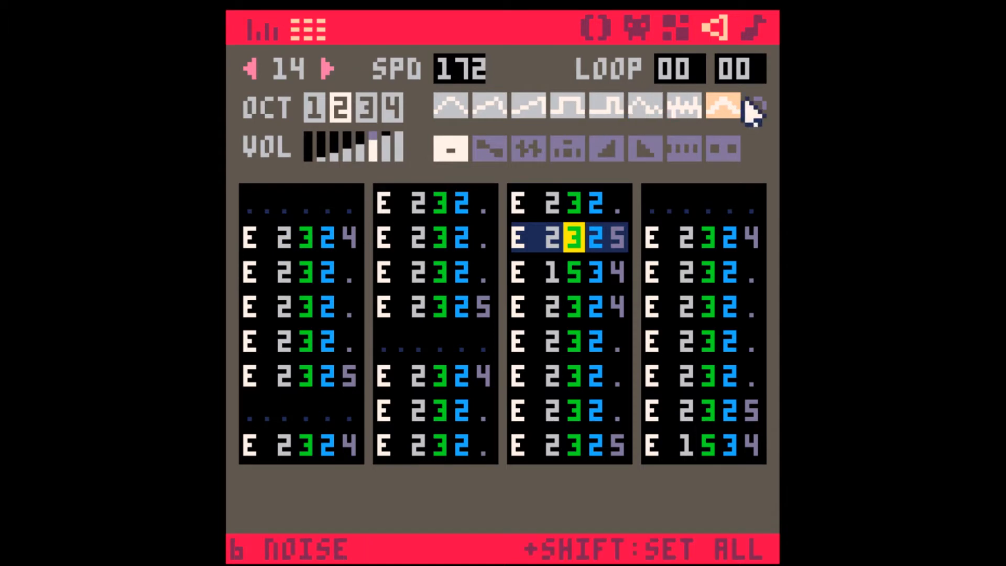
Step: Set the instrument of notes 1 to 5 in SFX 14 to 7 and change note 1 to pitch D
left_click(309, 238)
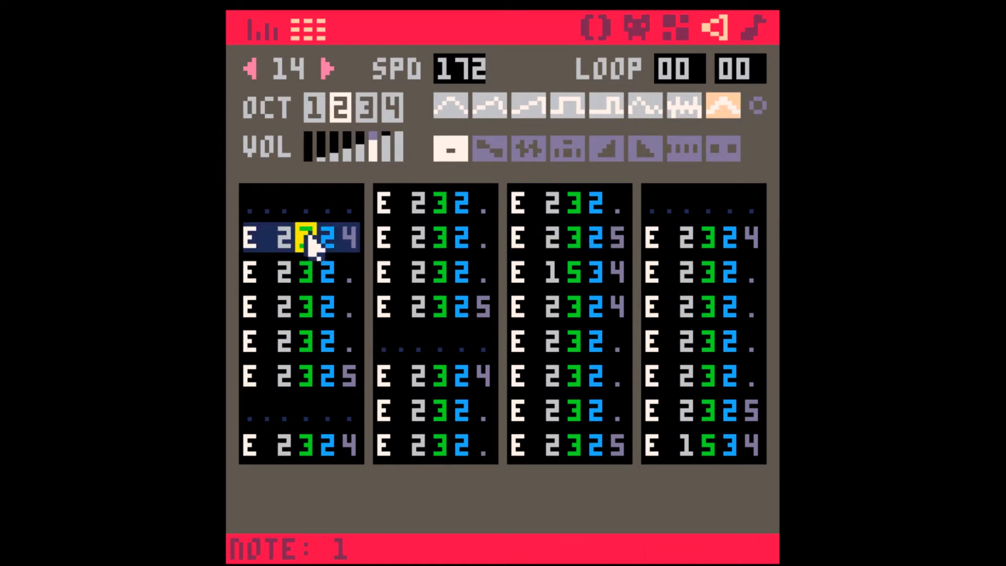
type("77777")
left_click(255, 242)
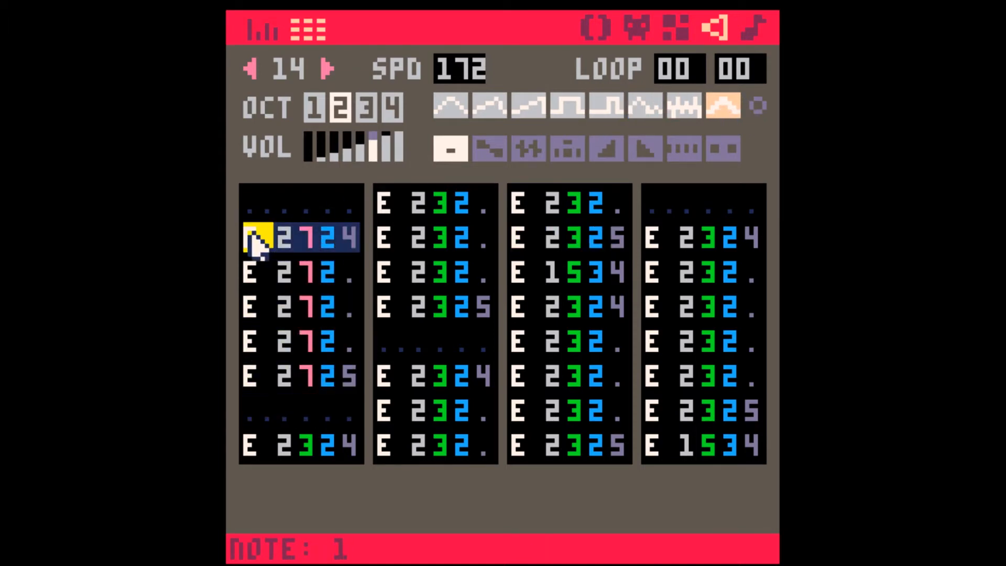
type("x")
Step: Lower notes 1 to 5 of SFX 14 to octave 1 and give note 2 effect 1
left_click(276, 239)
type("1")
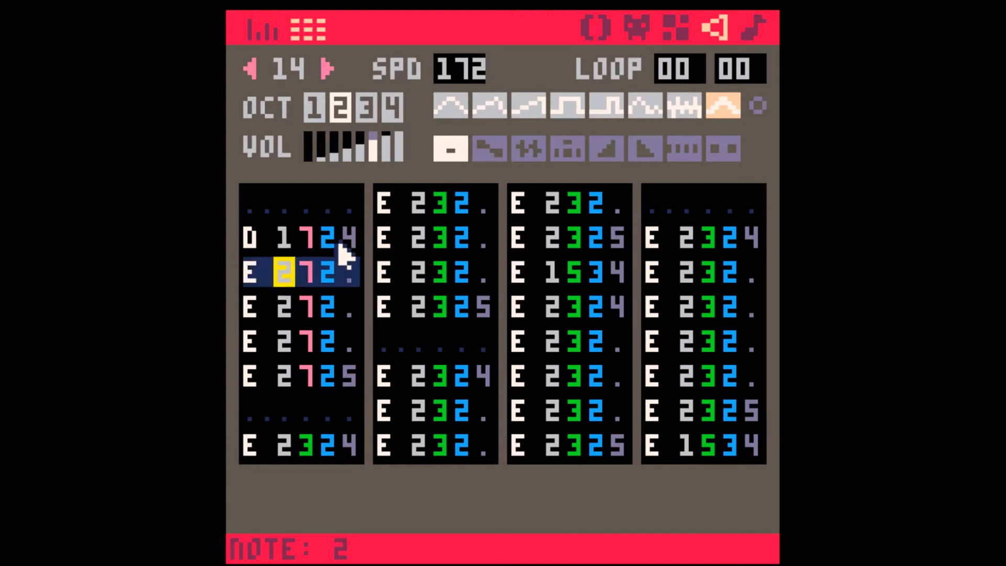
type("1111")
left_click(357, 272)
type("1721")
Step: Play back SFX 14 to hear the edited notes, then stop playback
key("space")
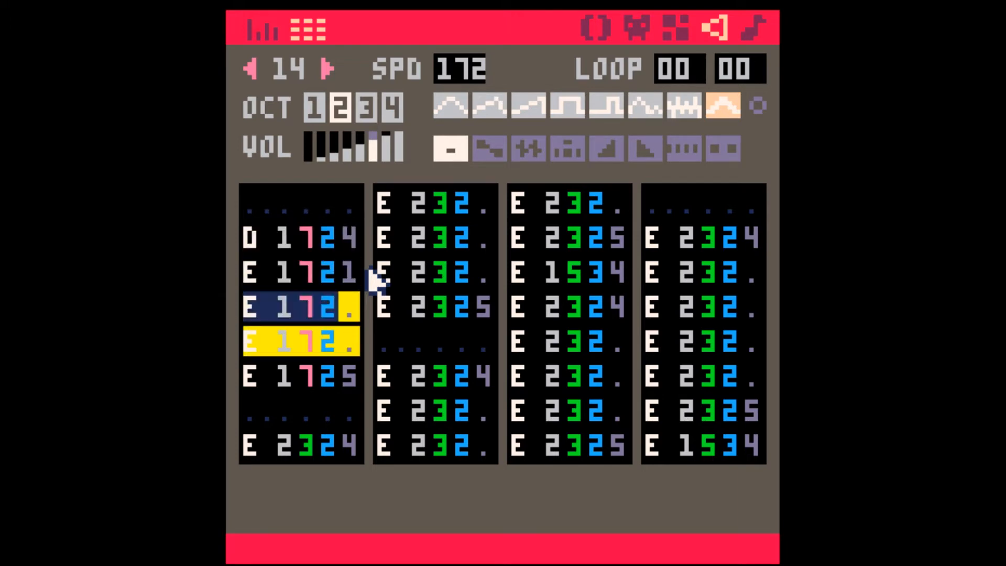
key("space")
key("space")
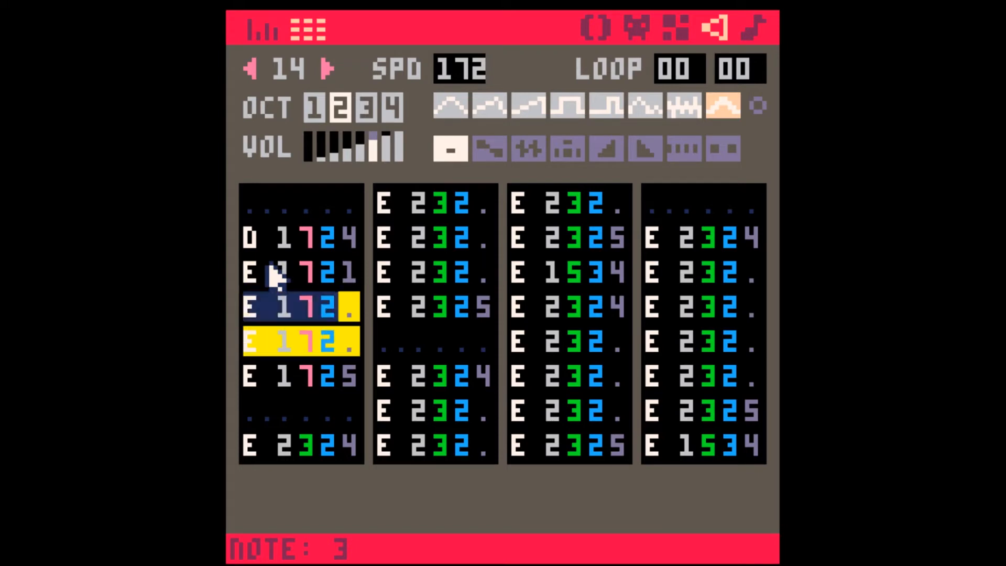
key("space")
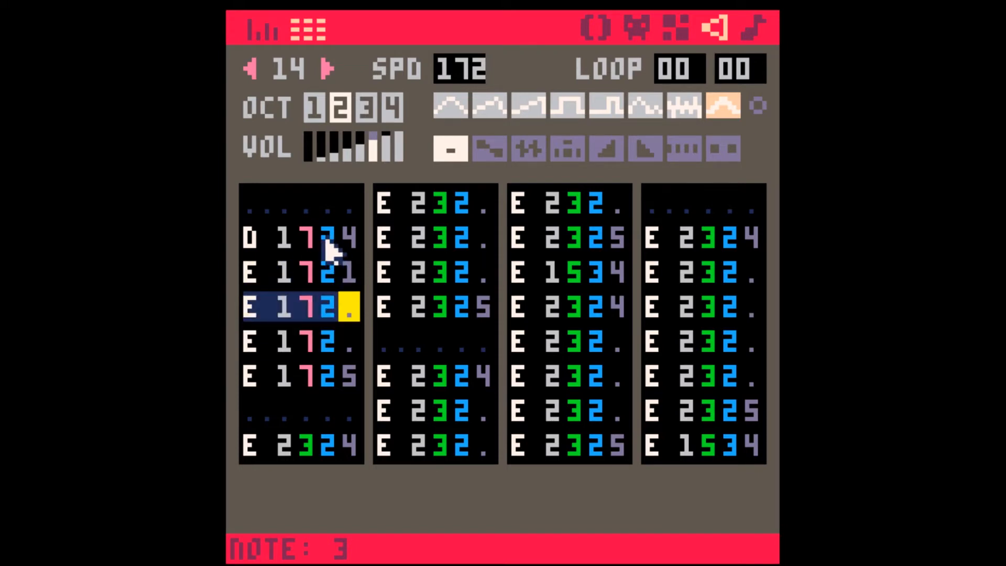
Step: Copy the five-note E group from notes 7 to 11 of SFX 14 and paste it over notes 1 to 5
left_click(255, 445)
left_click(471, 306, "shift")
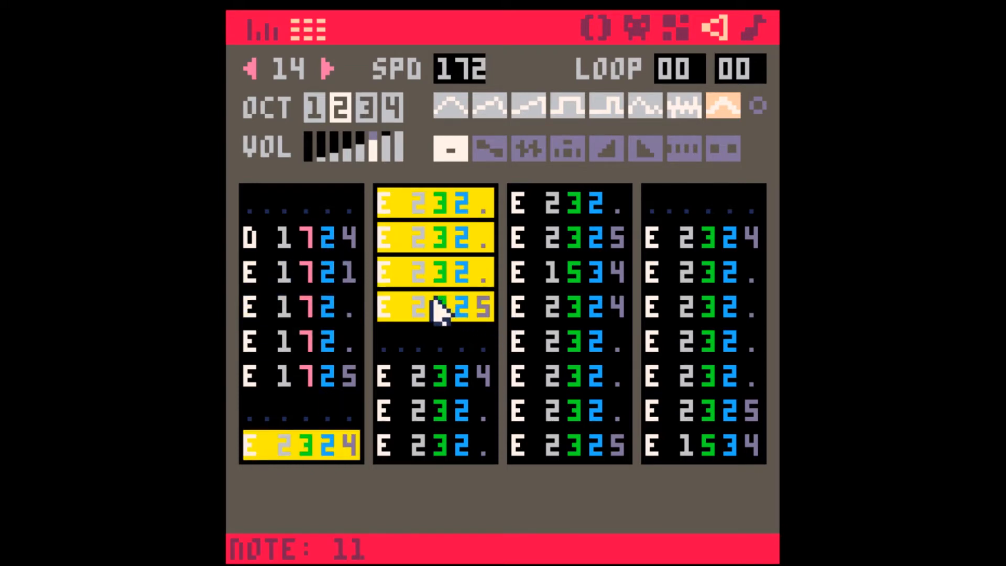
key("ctrl+c")
left_click(266, 244)
key("ctrl+v")
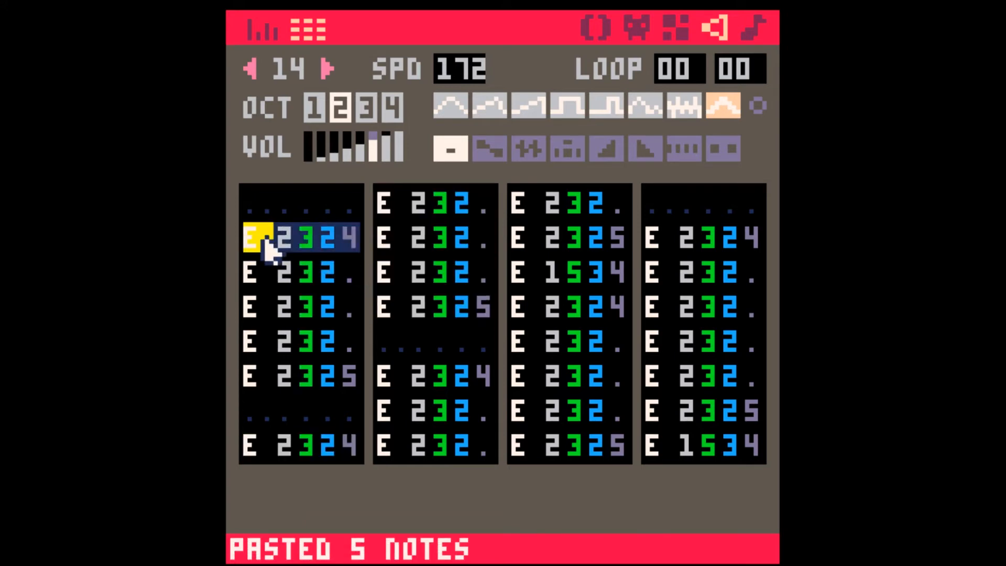
Step: Browse from SFX 00 to SFX 03 and play back SFX 03
scroll(253, 70, "down", 14)
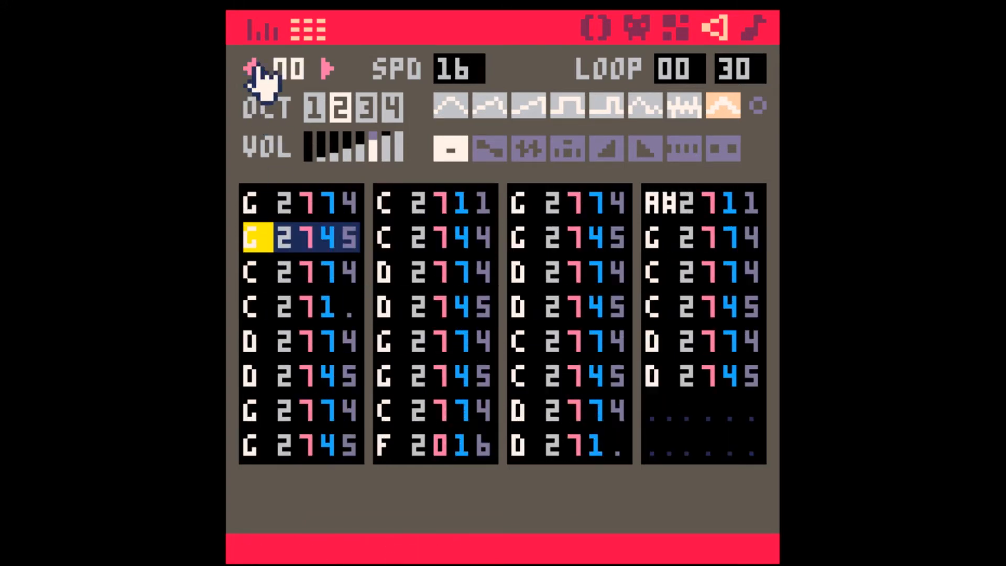
left_click(325, 68)
left_click(326, 69)
left_click(326, 70)
key("space")
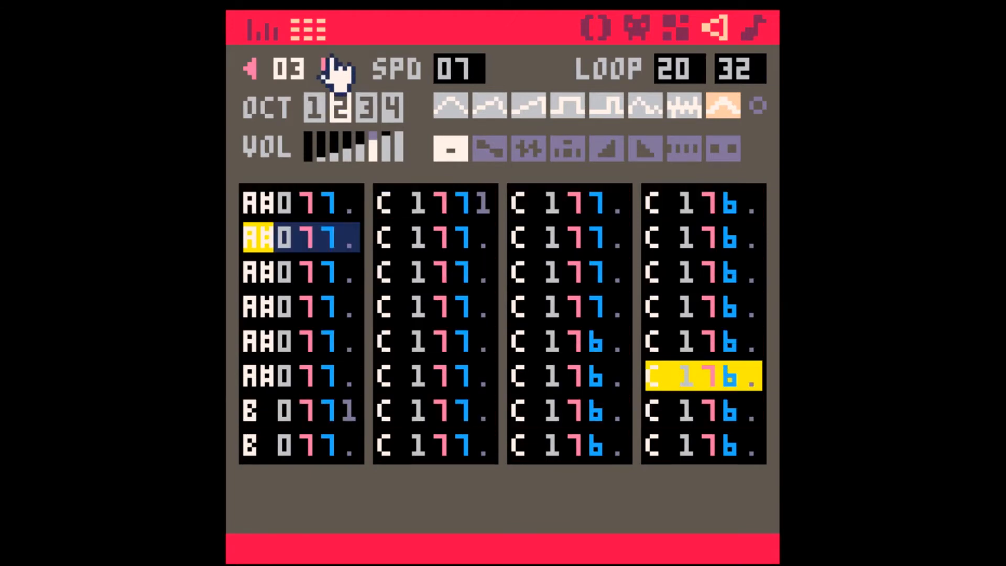
Step: Listen to SFX 04, 05 and 06 in turn, then stop playback
left_click(325, 69)
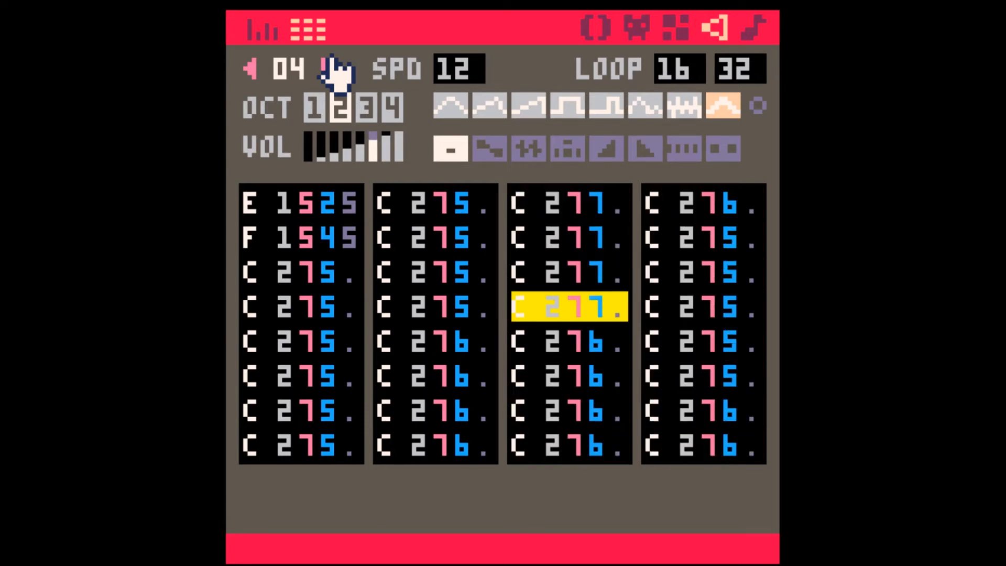
left_click(328, 68)
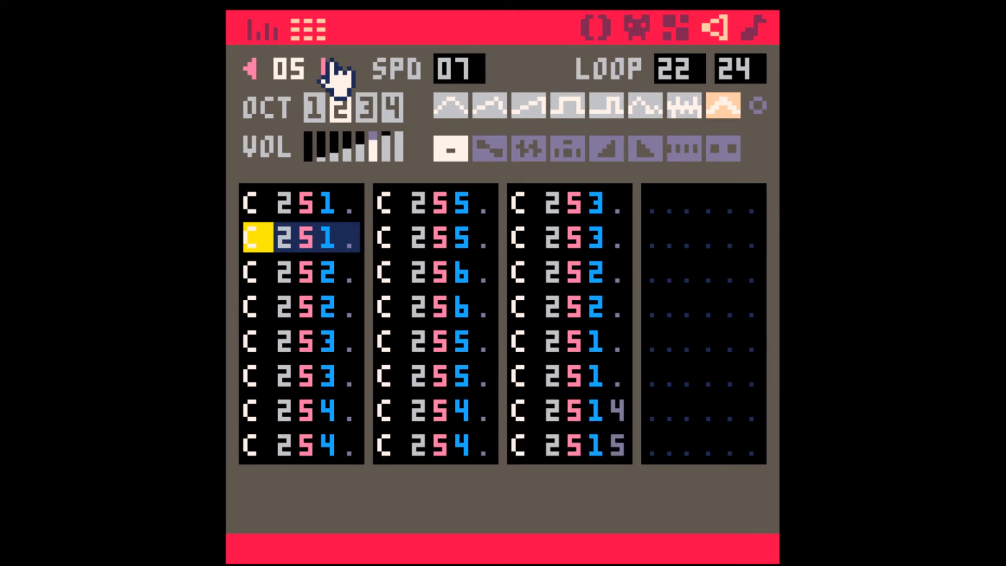
left_click(327, 68)
key("space")
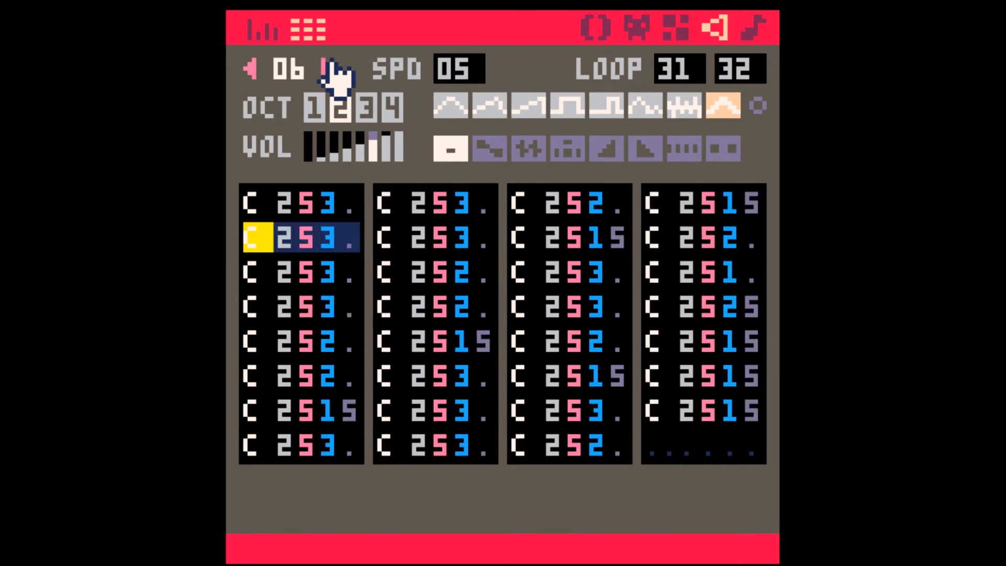
Step: Return to the music patterns and view patterns 00 and 03
left_click(757, 33)
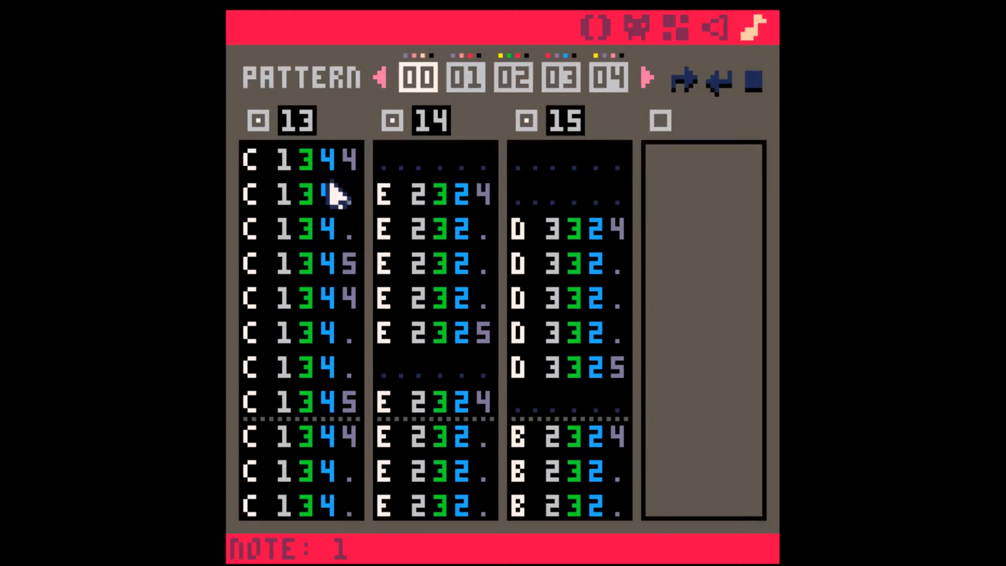
left_click(442, 205)
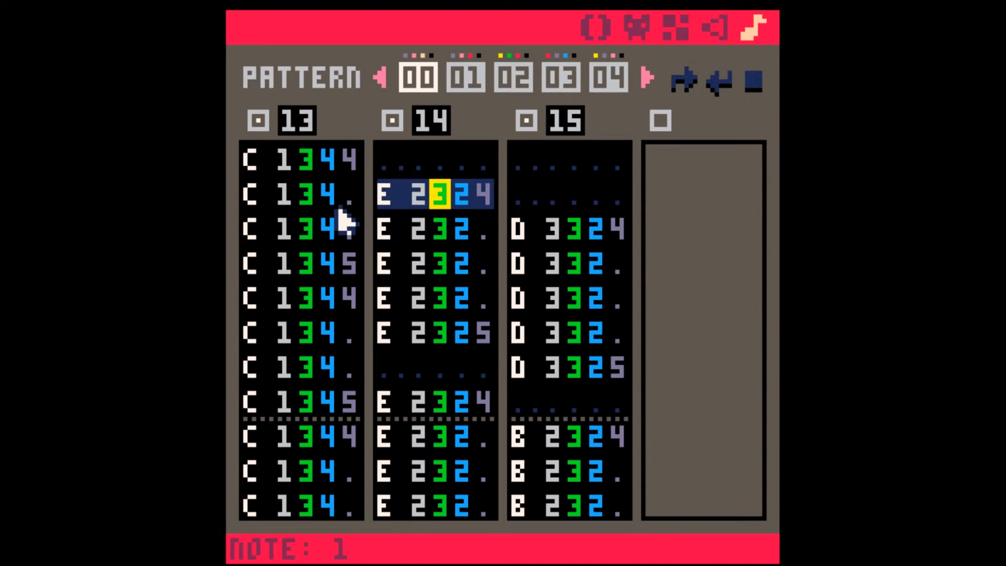
left_click(557, 88)
left_click(281, 157)
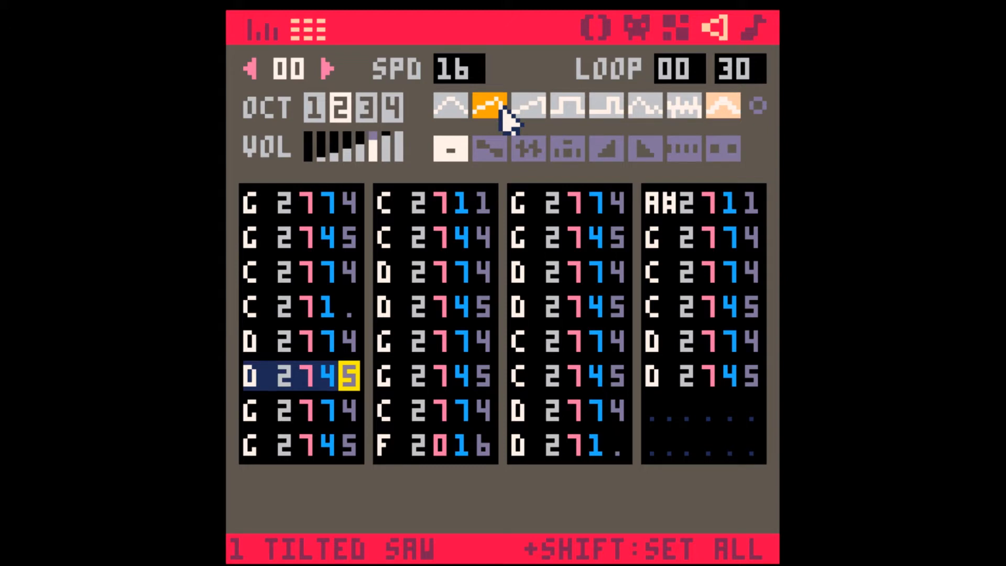
Step: Play back SFX 00 and highlight its opening G, C and D note pairs one after another
key("space")
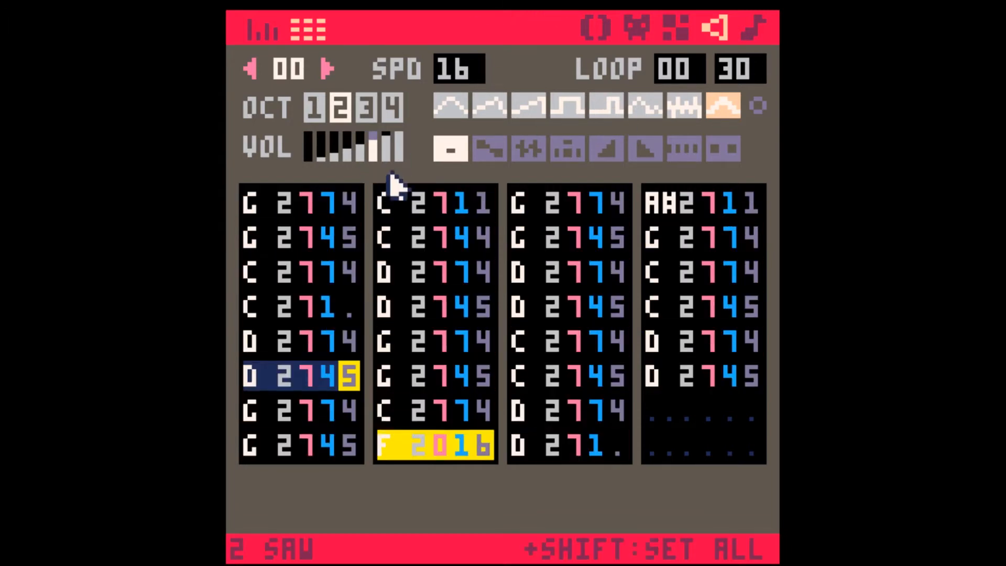
key("space")
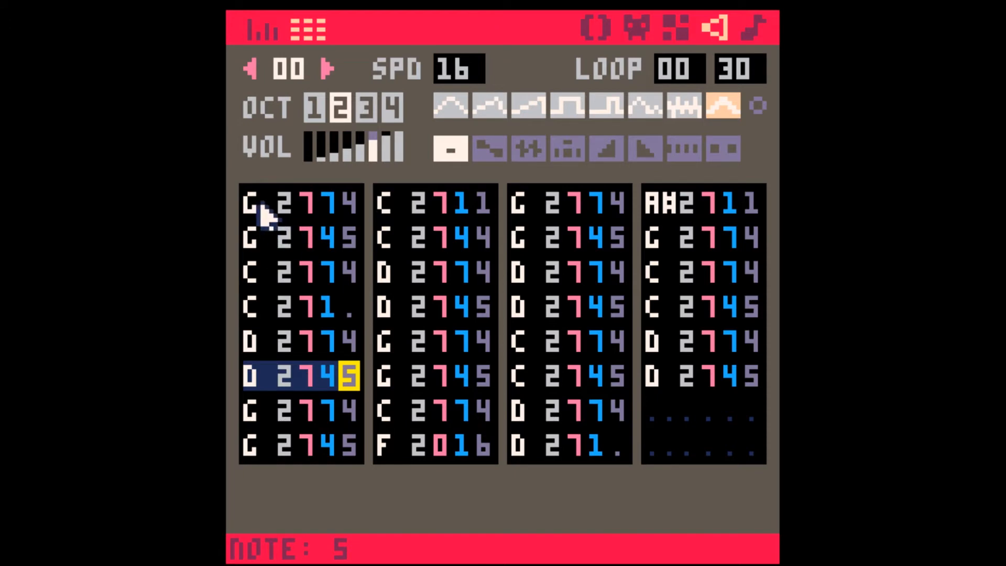
left_click_drag(263, 211, 354, 241)
left_click_drag(270, 278, 332, 322)
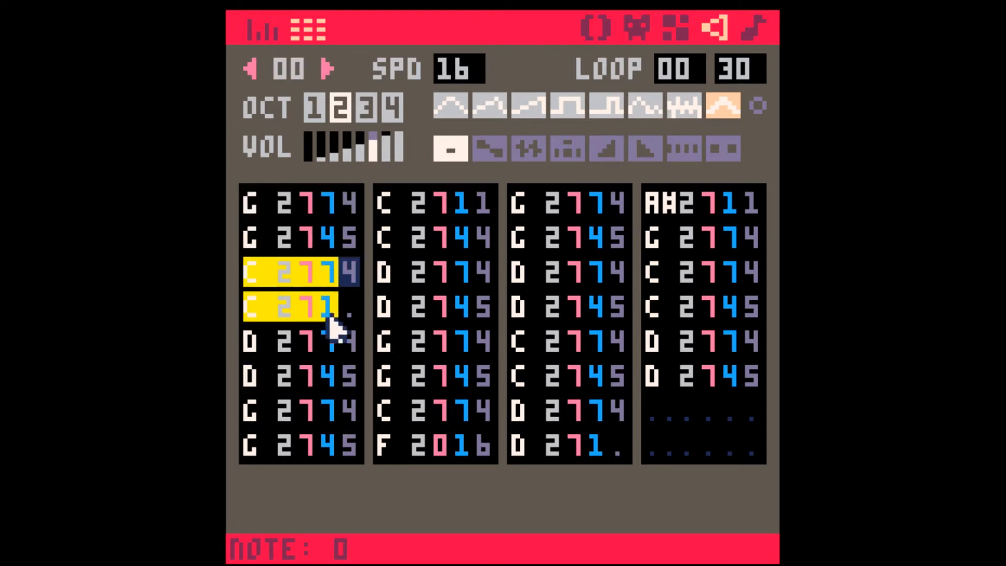
left_click_drag(272, 348, 332, 376)
left_click(304, 374)
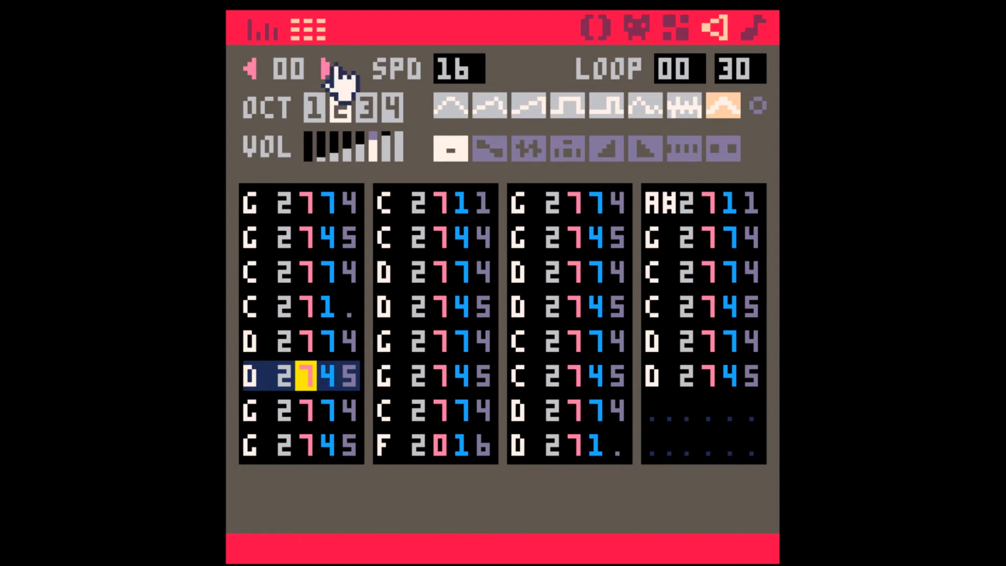
Step: Browse ahead to SFX 35 and play it back
left_click_drag(329, 64, 326, 74)
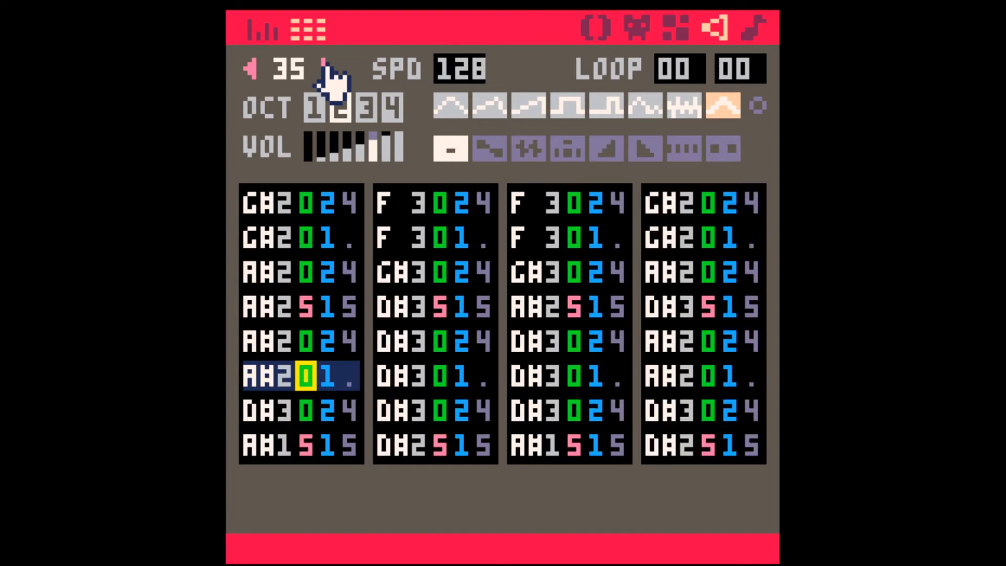
key("space")
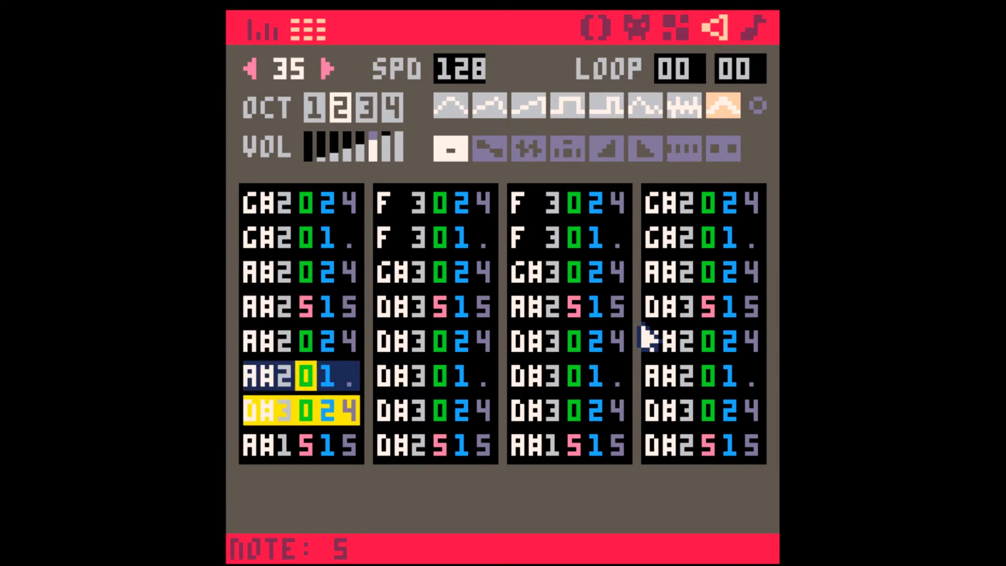
left_click(327, 68)
left_click(328, 68)
left_click(328, 68)
left_click(328, 68)
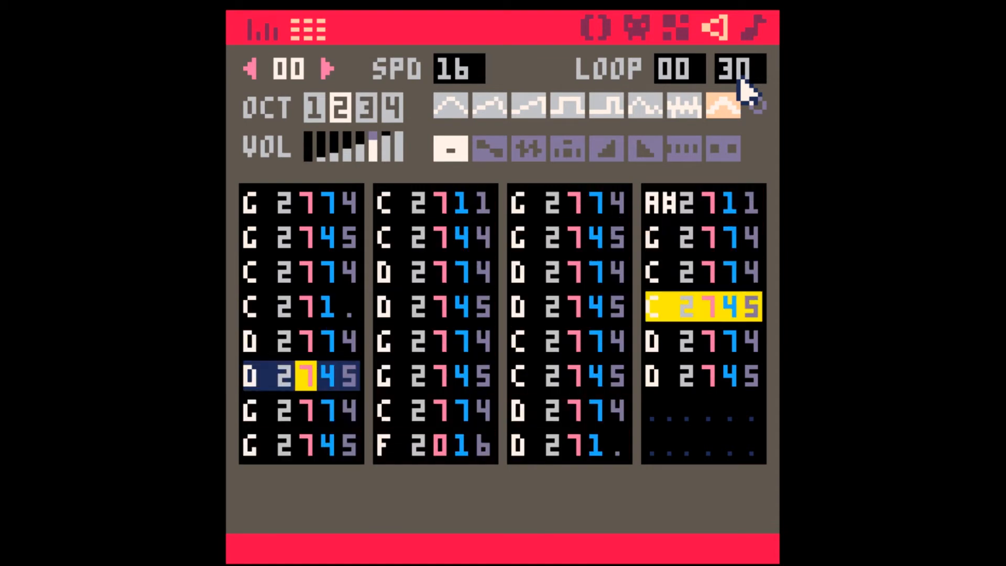
Step: Show music pattern 11 and play it back briefly
left_click(758, 31)
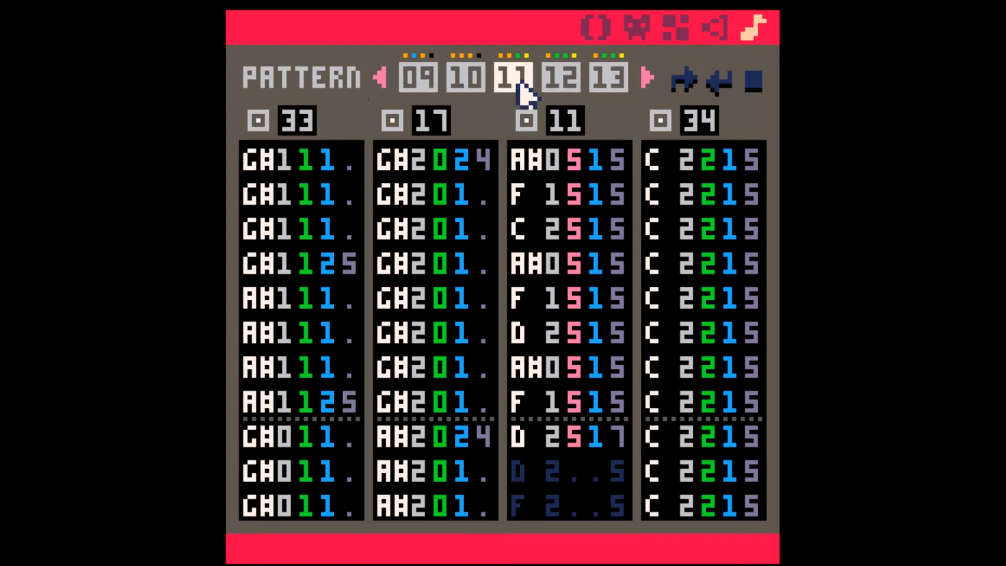
key("space")
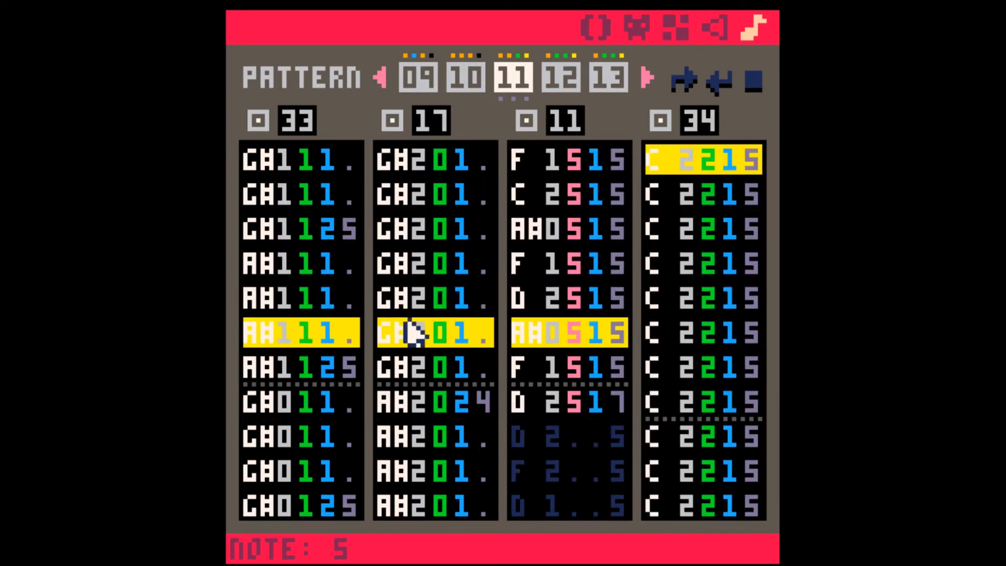
key("space")
Step: Stop the playback and turn off the channels holding SFX 33 and SFX 11 in pattern 11
left_click(426, 193)
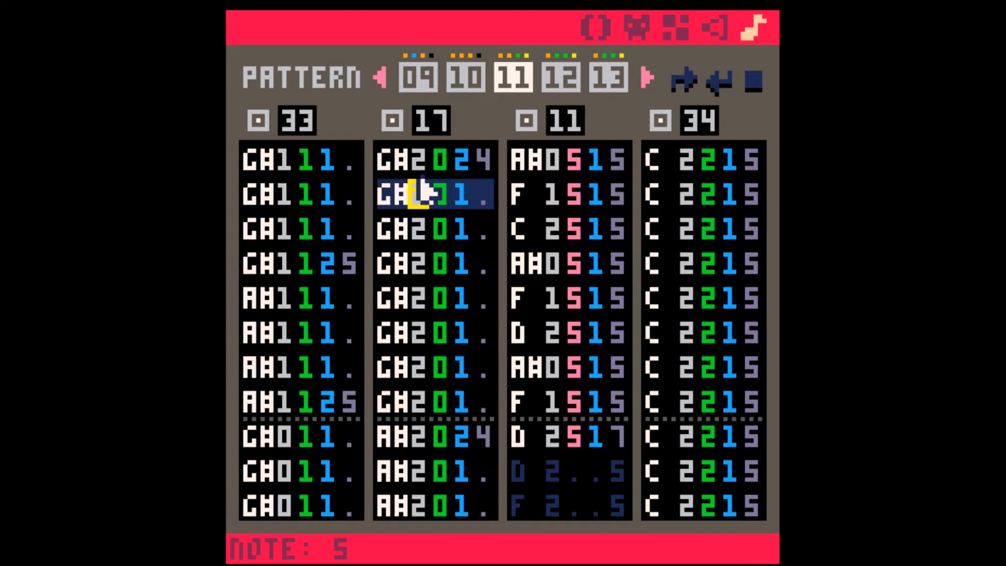
left_click(258, 122)
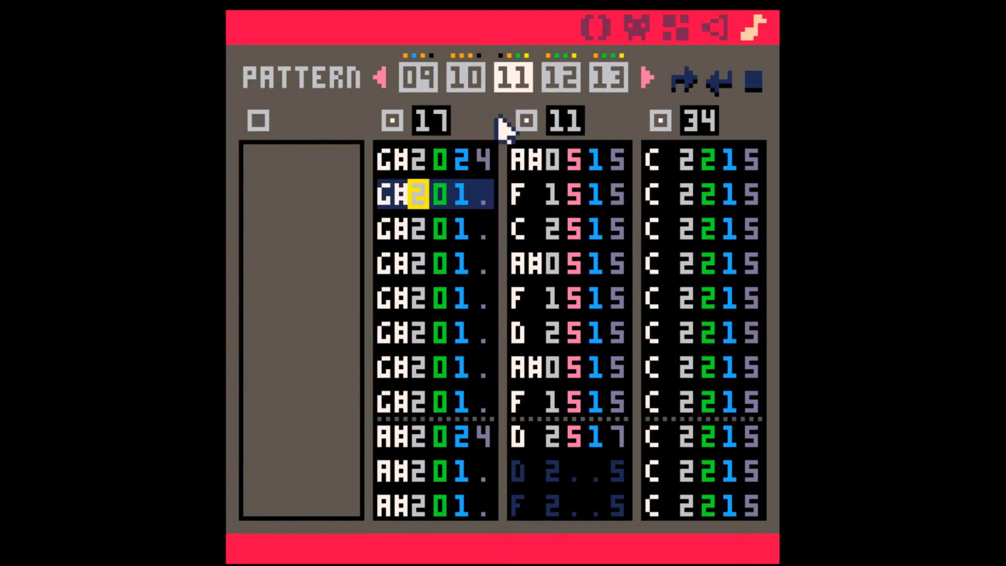
left_click(527, 121)
Step: Compare the speed and loop settings of SFX 17 and SFX 00, and return to the music patterns
left_click(714, 25)
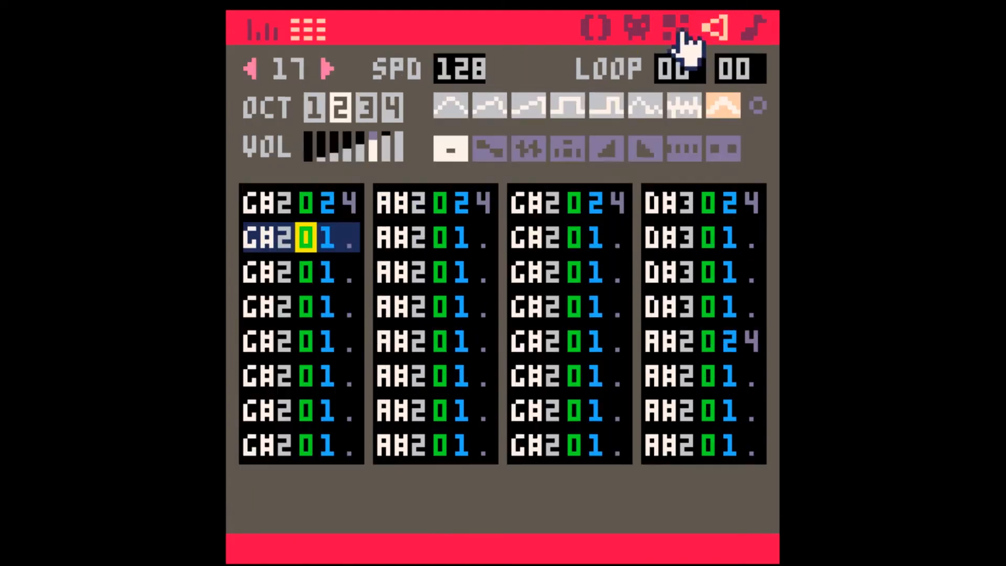
left_click(247, 68)
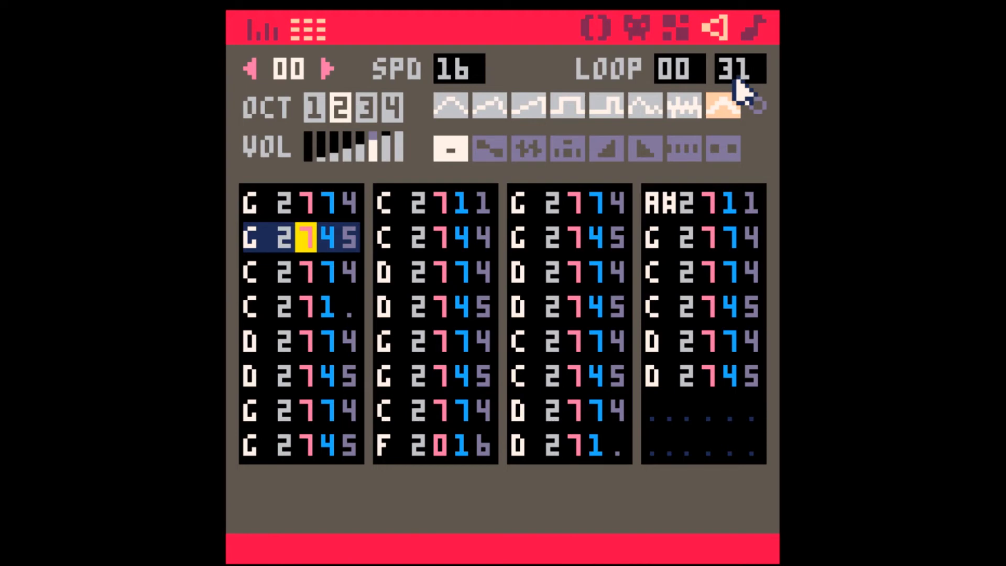
left_click(755, 28)
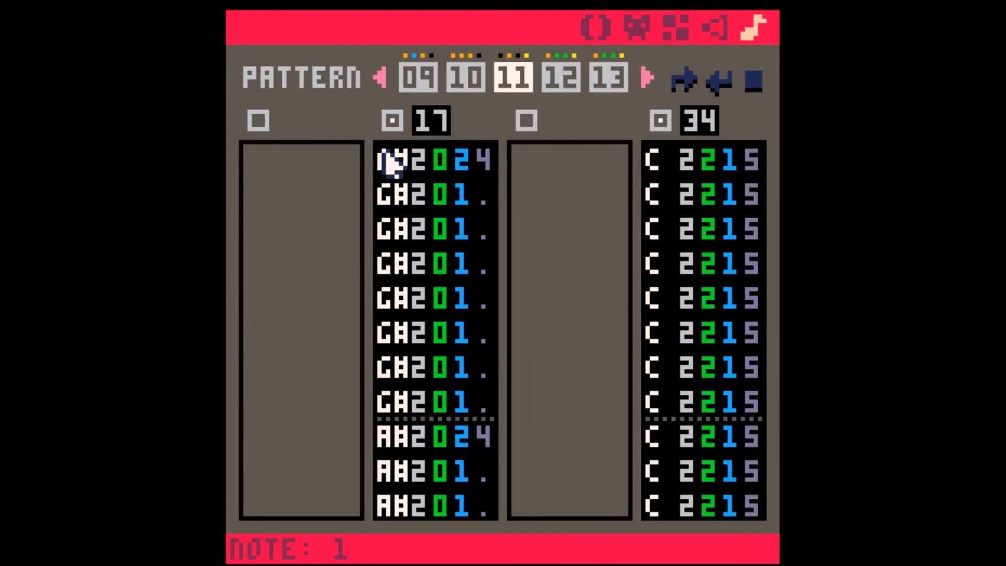
Step: Play back pattern 11 with only SFX 17 and 34 active and look through its notes
key("space")
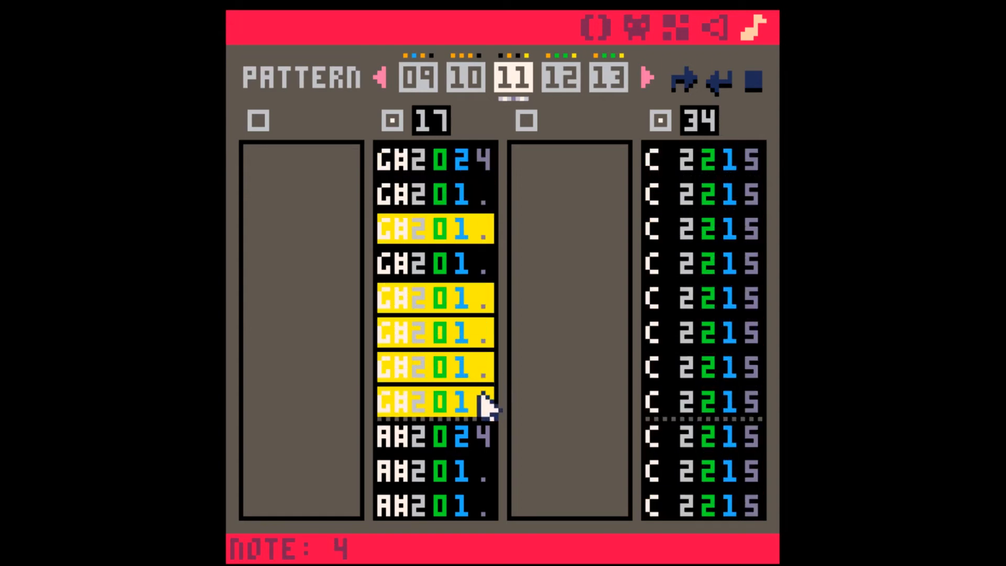
scroll(450, 407, "down", 2)
scroll(429, 399, "up", 2)
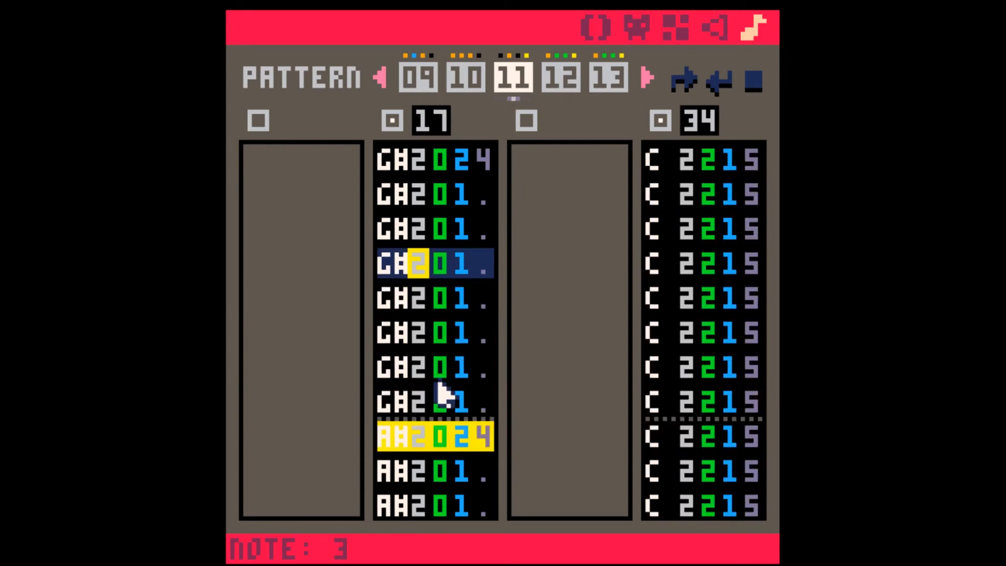
Step: Reopen SFX 17, check the loop end of SFX 00 again, and go back to pattern 11
left_click(726, 27)
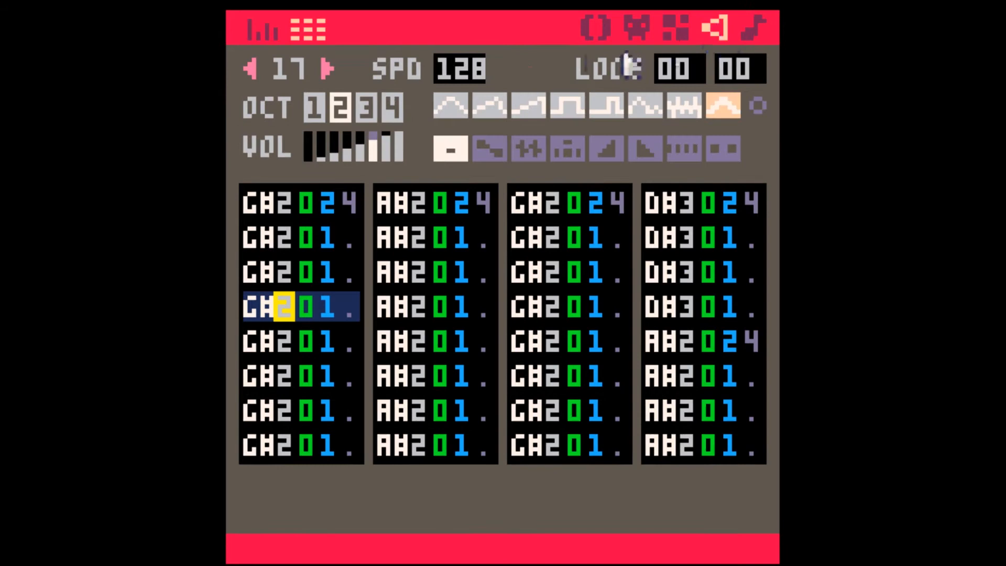
left_click(252, 70)
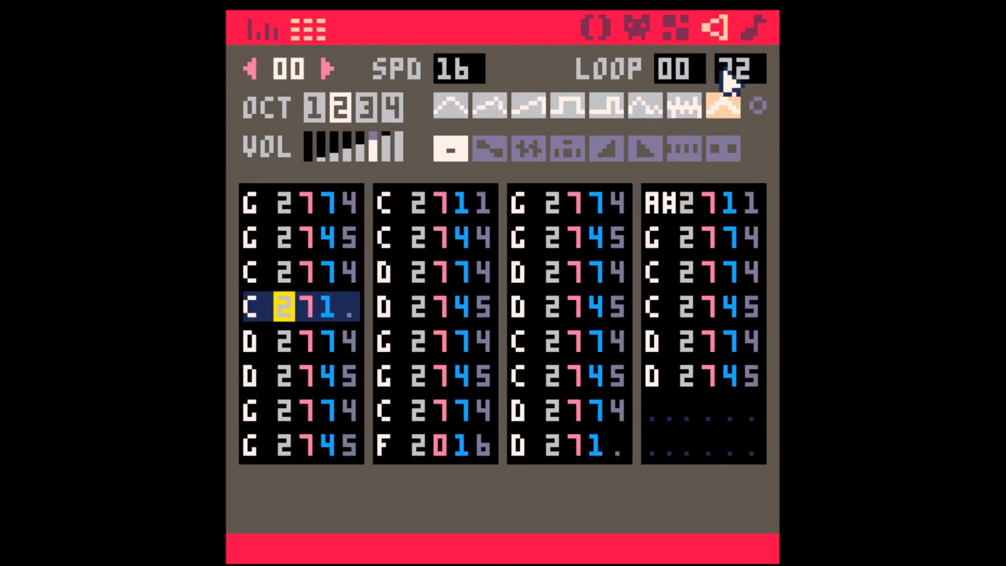
left_click(746, 33)
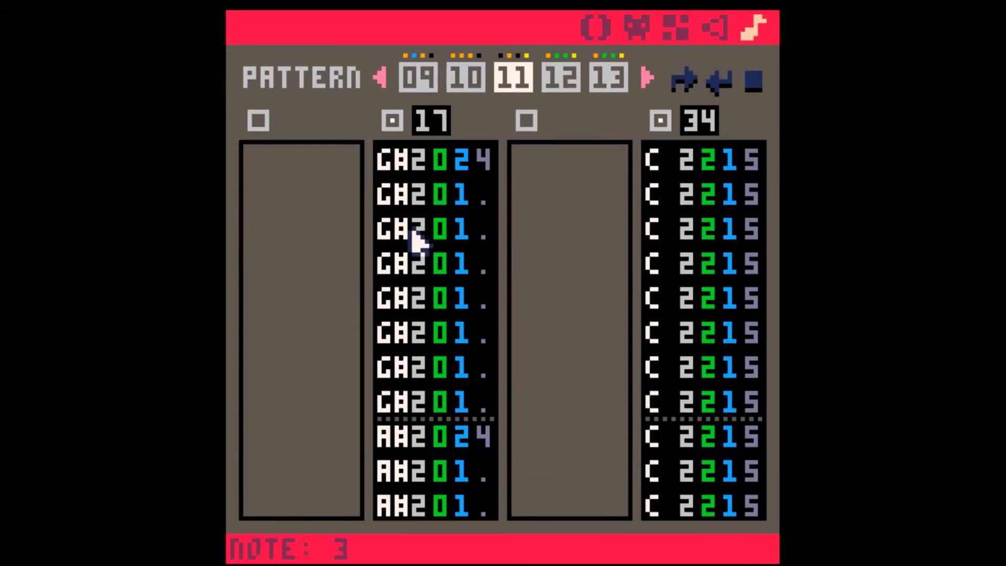
Step: Play back the two-channel version of pattern 11 and turn its SFX 33 and SFX 11 channels back on
key("space")
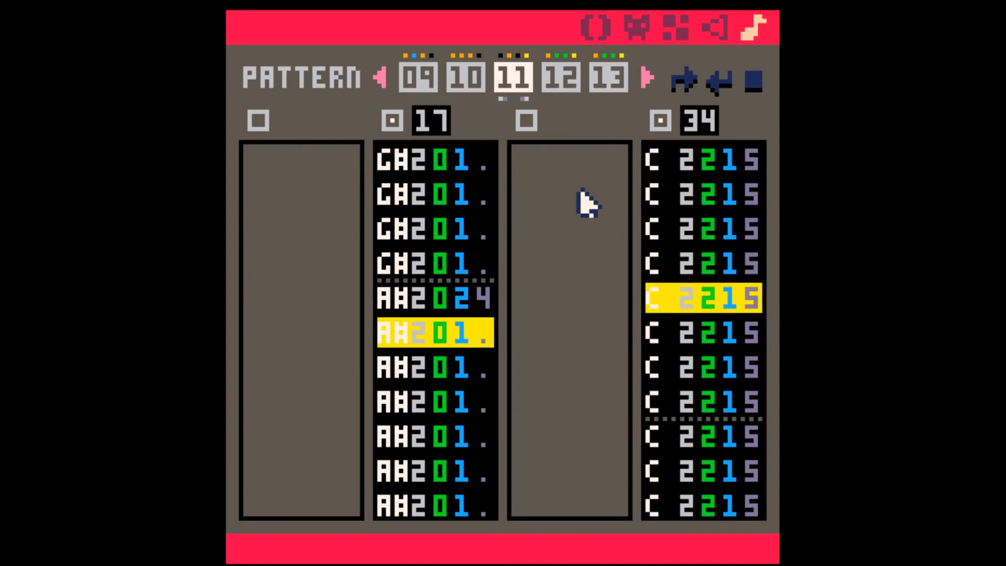
key("space")
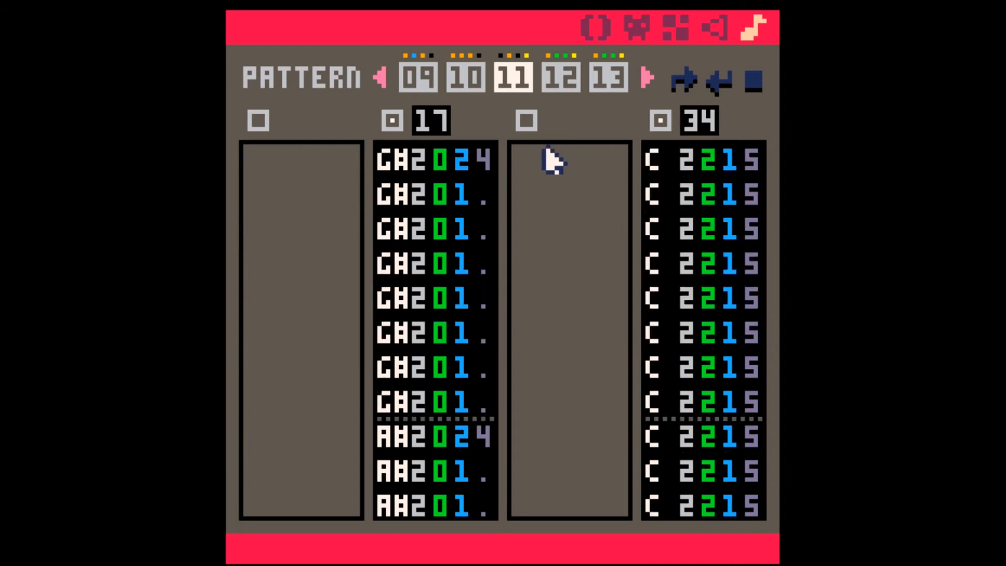
left_click(527, 121)
left_click(258, 121)
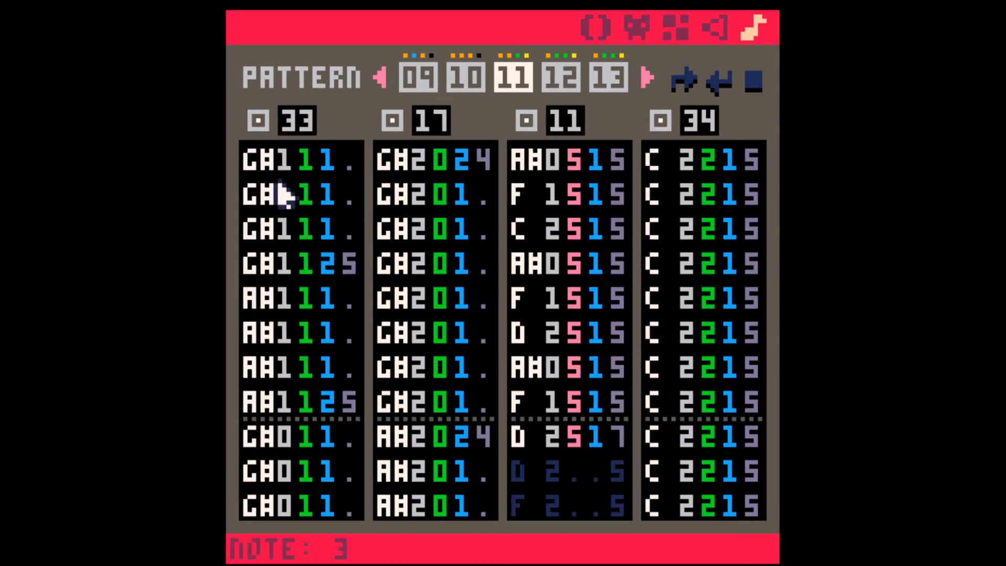
Step: Play back pattern 11 with all four channels and inspect the speed and loop settings of SFX 11
key("space")
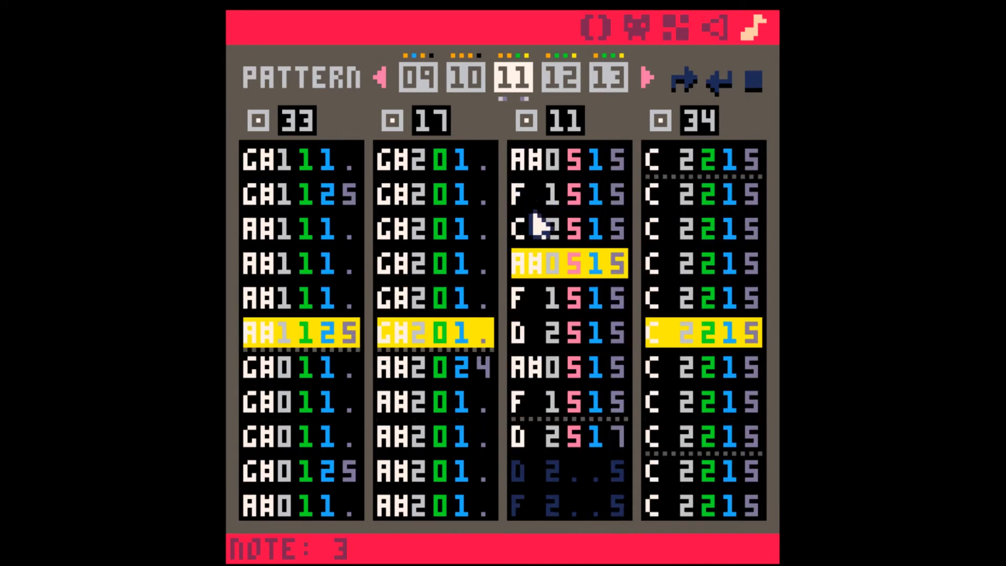
key("space")
left_click(717, 29)
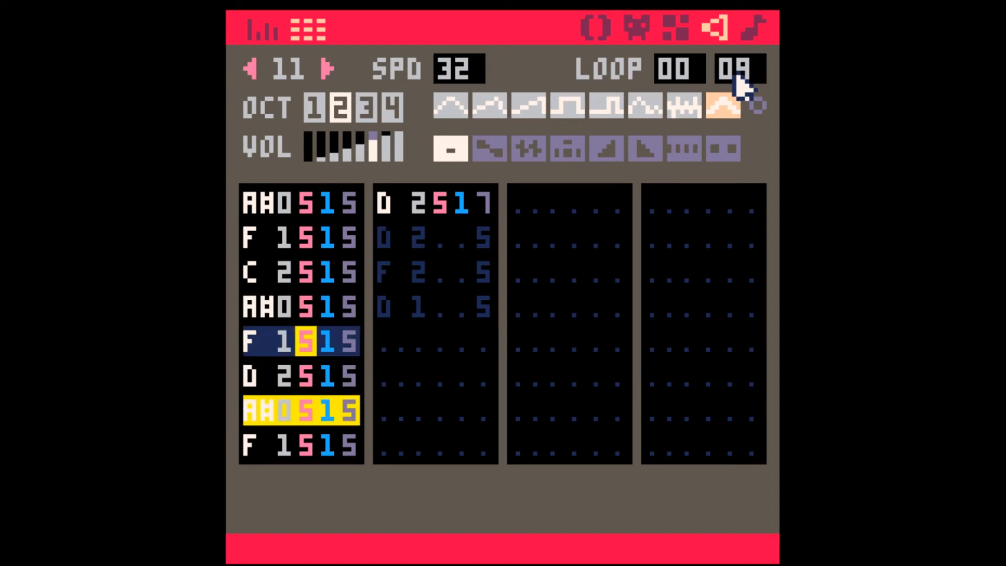
left_click(754, 29)
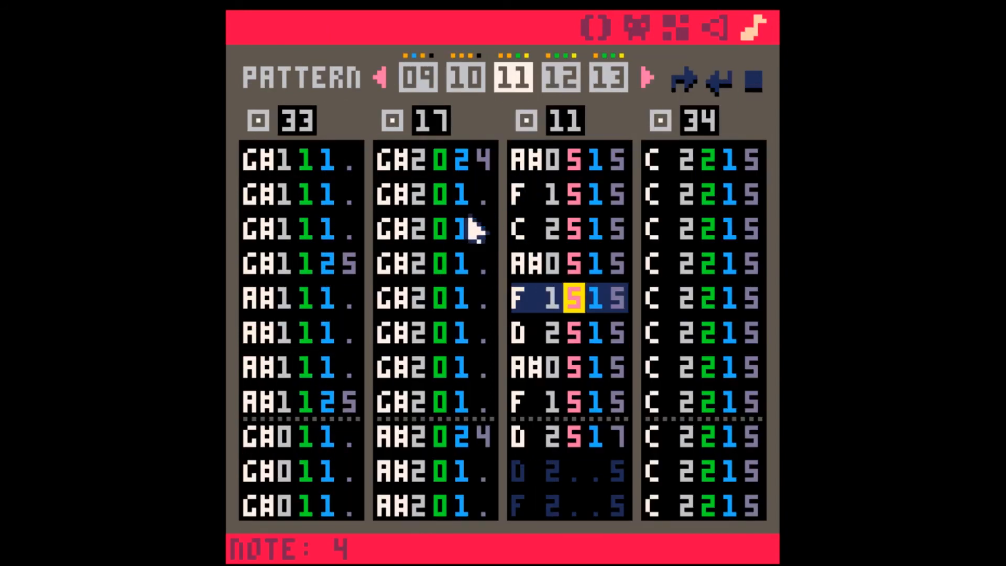
Step: Highlight the sounding notes of SFX 11 in pattern 11, from the opening A# to the final D
left_click_drag(513, 162, 607, 426)
left_click(612, 426)
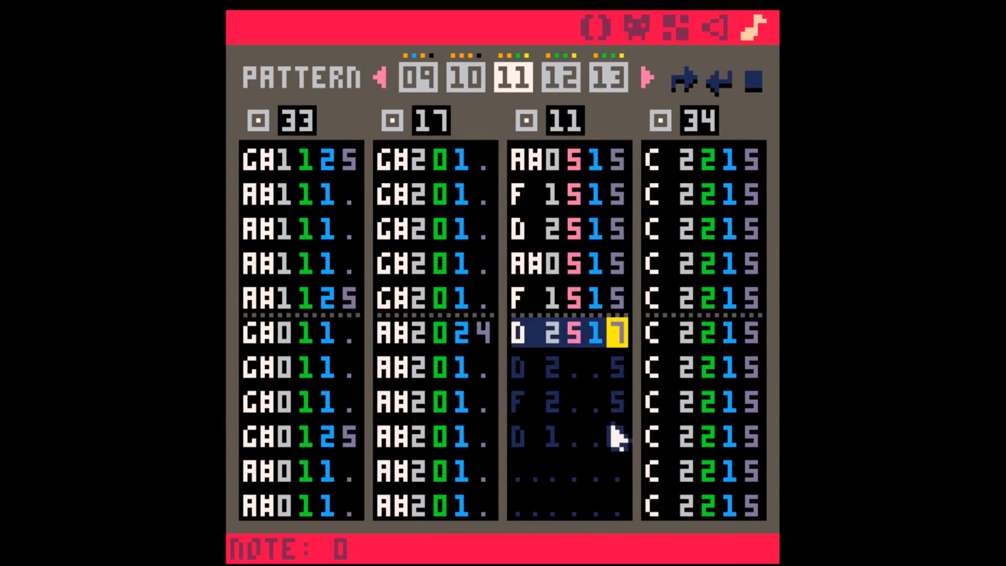
scroll(543, 279, "up", 2)
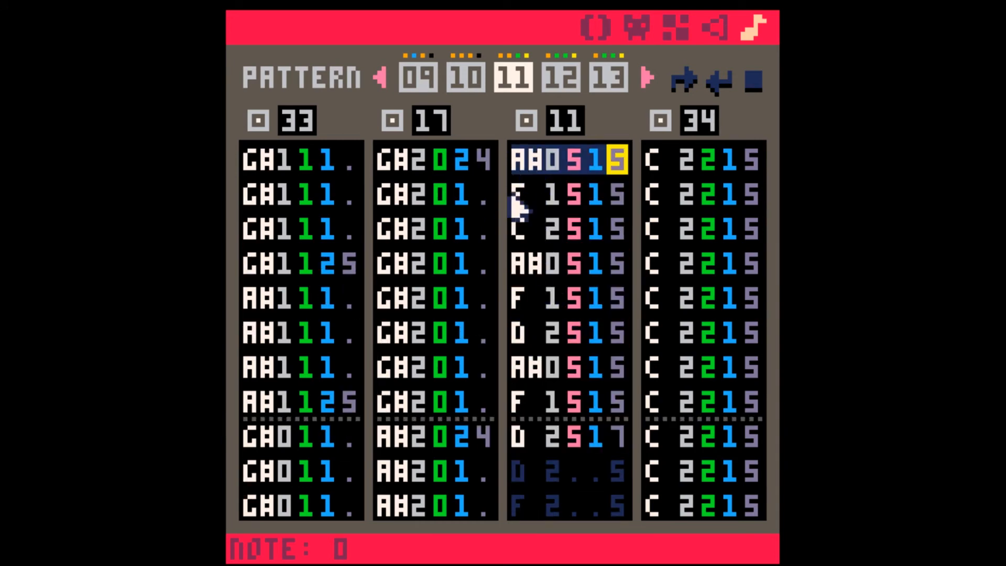
Step: Highlight the G# notes starting the second half of SFX 17 in pattern 11
left_click(412, 474)
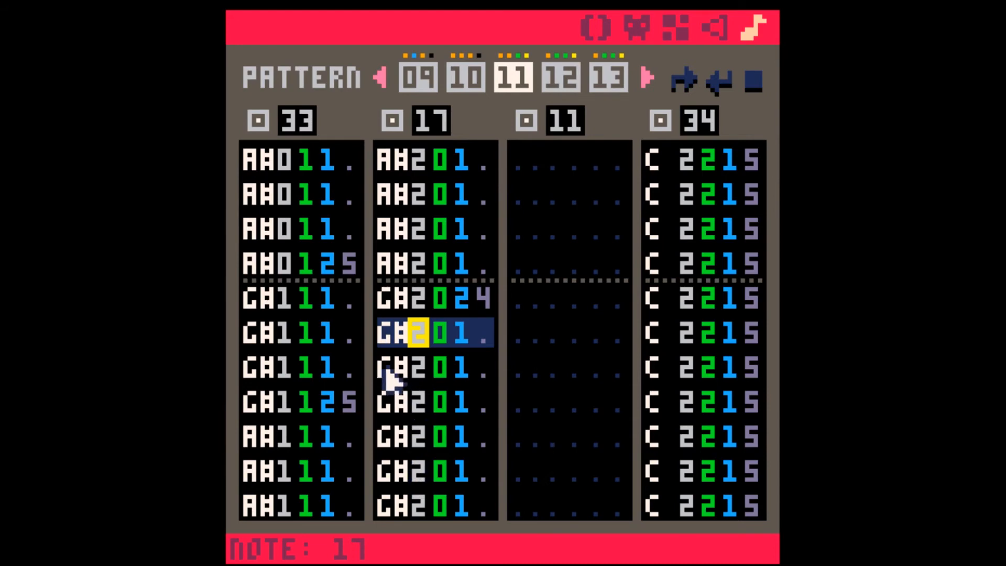
left_click_drag(388, 377, 499, 375)
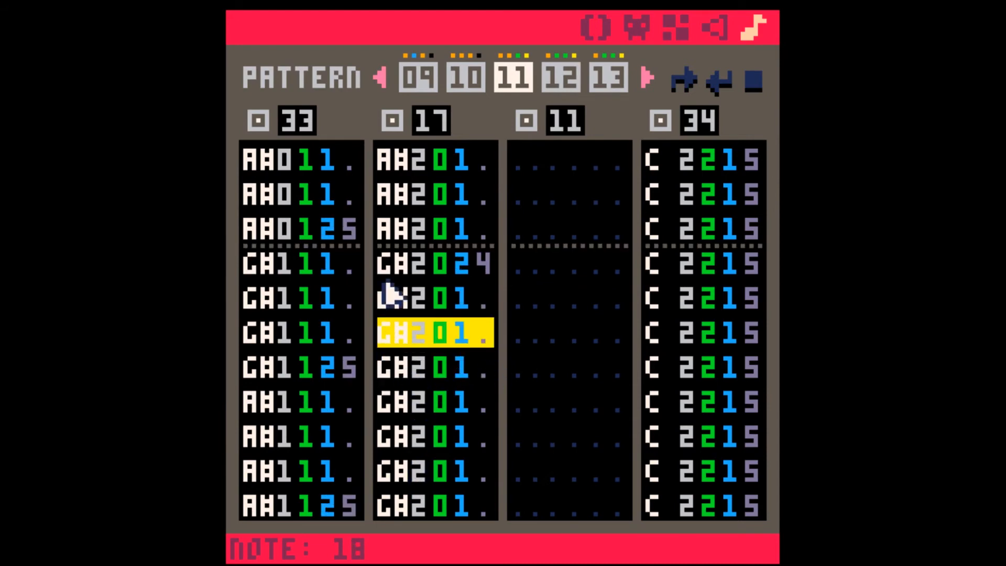
left_click_drag(390, 262, 417, 302)
left_click(450, 331)
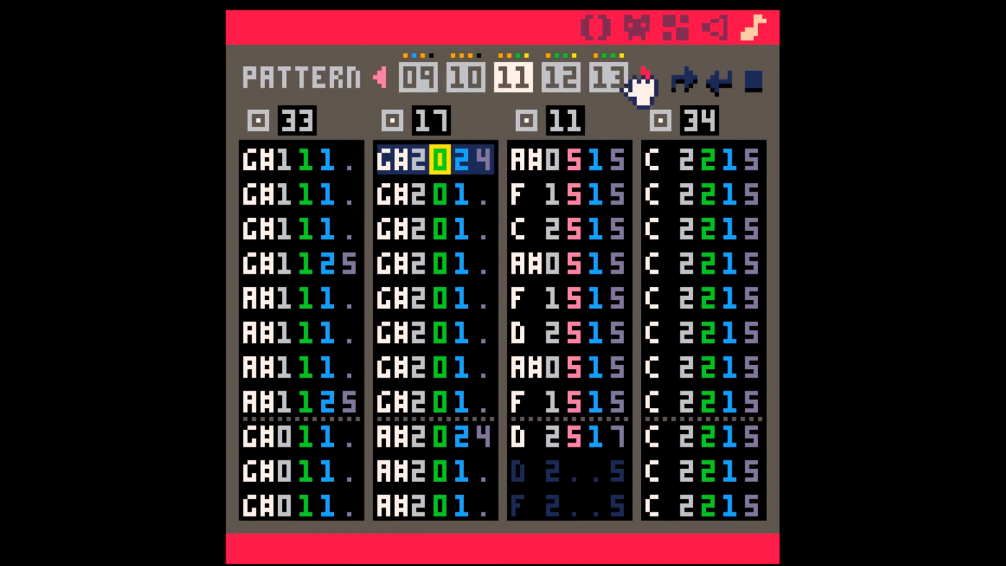
Step: Show pattern 16 and highlight the opening three notes of SFX 38 and SFX 39
left_click(616, 84)
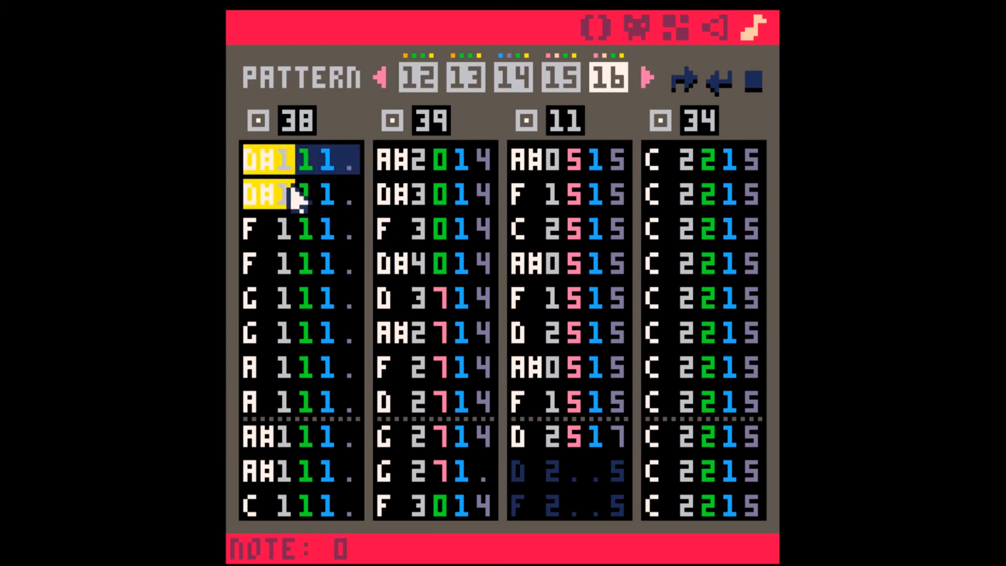
left_click_drag(299, 199, 322, 231)
left_click_drag(385, 160, 461, 231)
Step: Play back SFX 38 and SFX 39 in the sound editor and compare their loop lengths
left_click(715, 28)
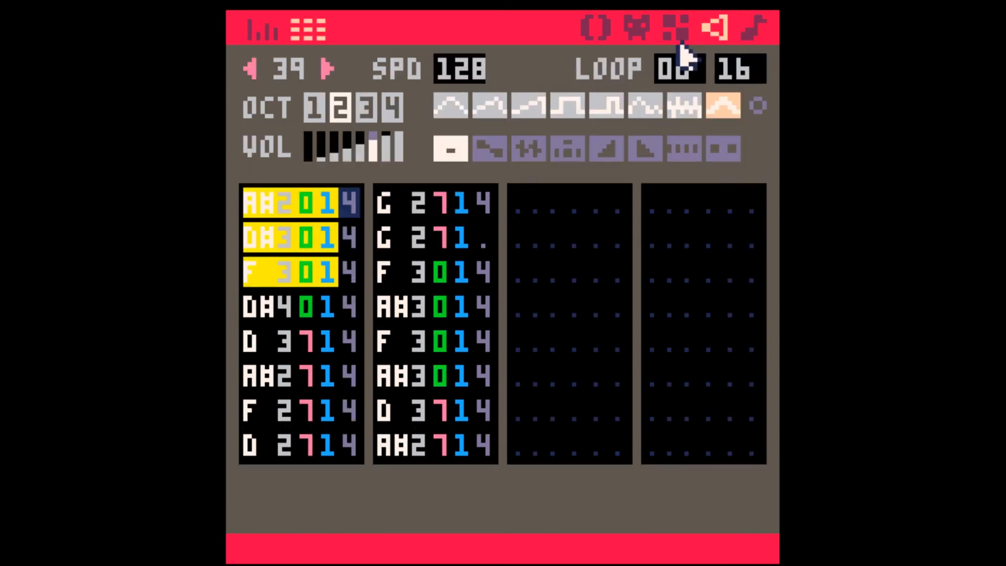
left_click(251, 68)
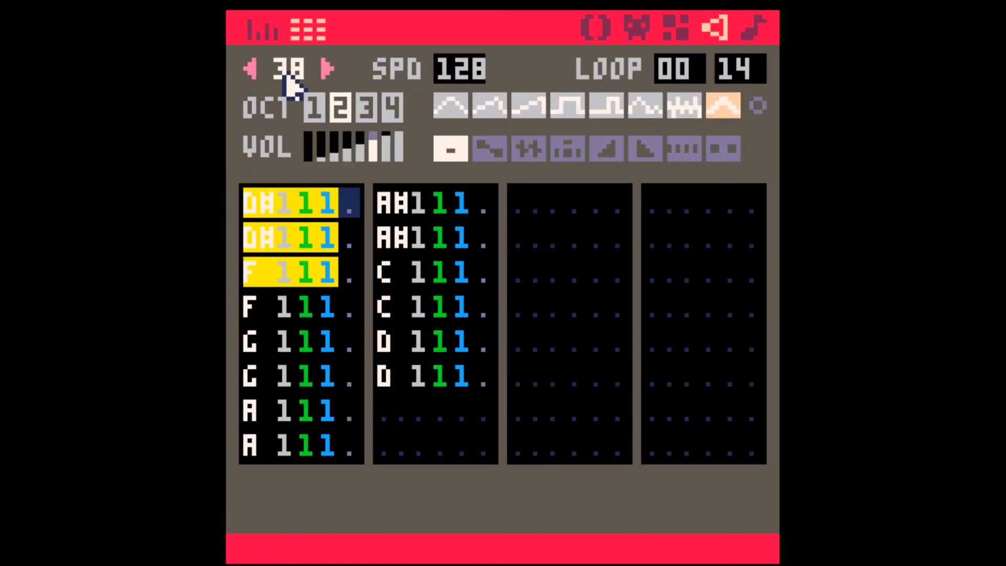
key("space")
left_click(307, 237)
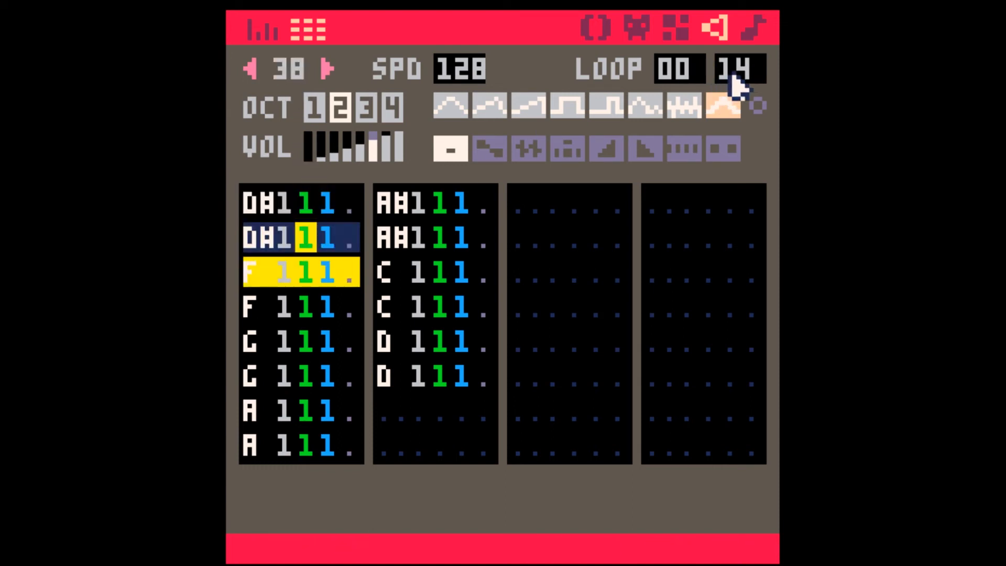
left_click(325, 69)
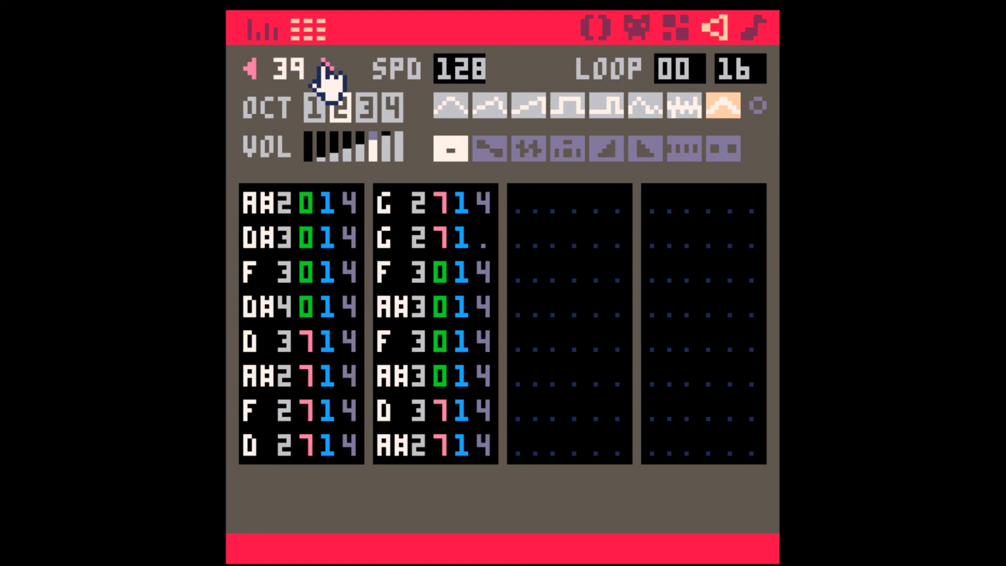
left_click(314, 343)
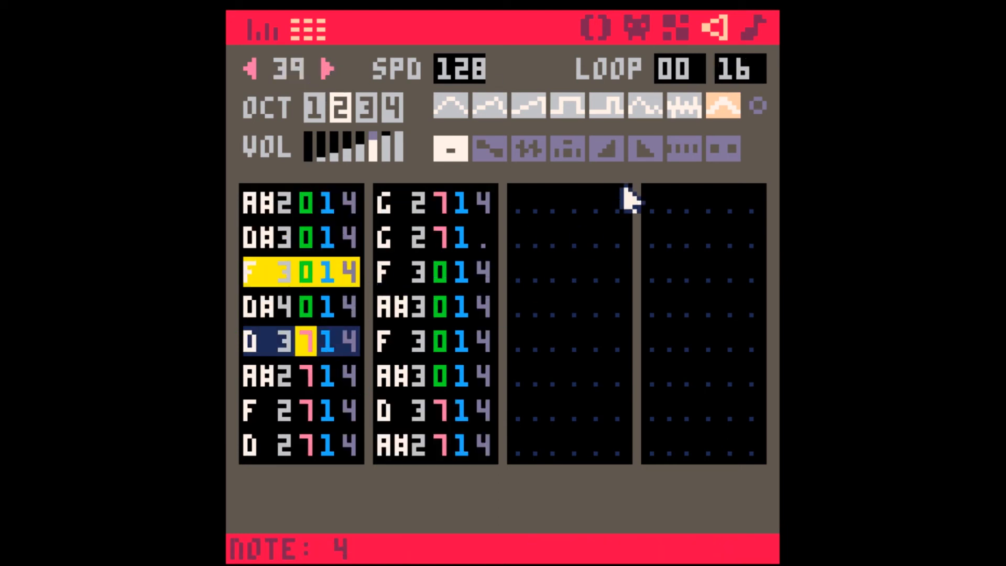
Step: Play the music from pattern 16 into pattern 17 and inspect the notes and loop setting of SFX 28
left_click(753, 28)
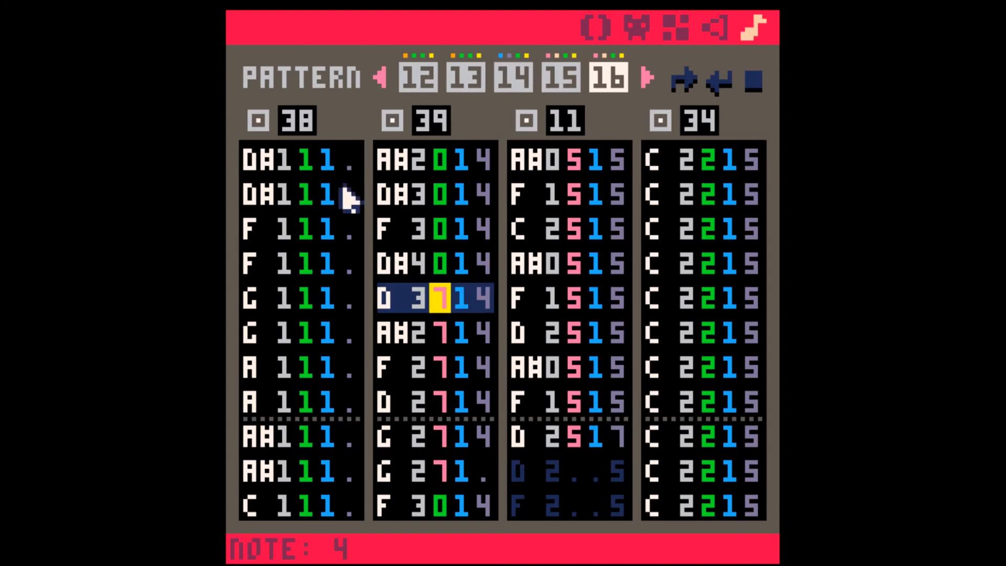
key("space")
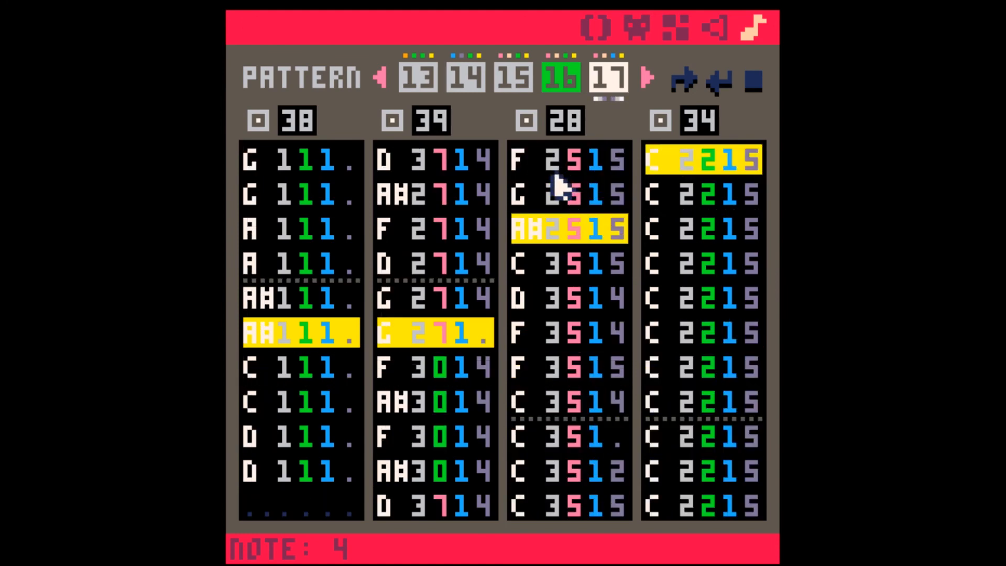
left_click(568, 375)
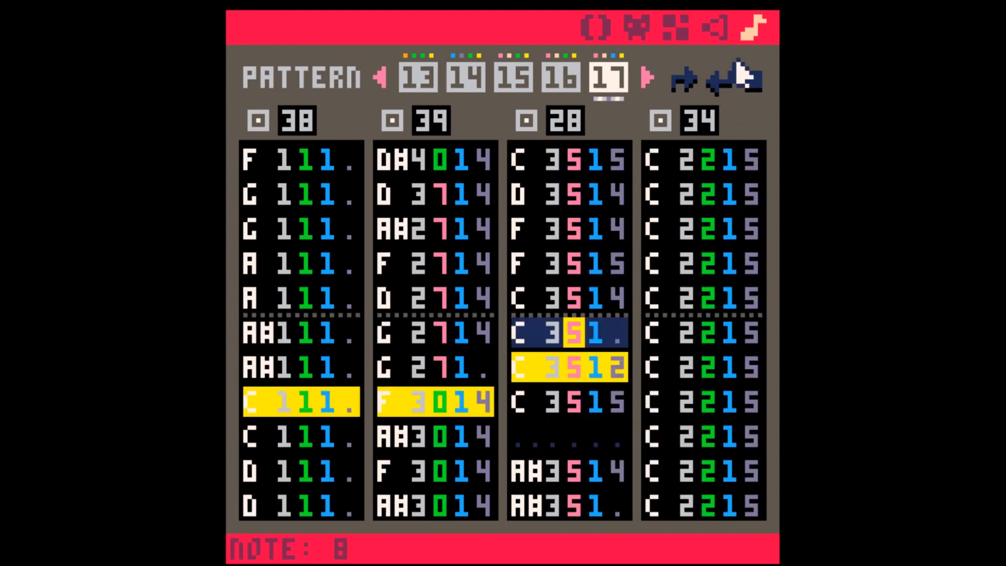
left_click(723, 27)
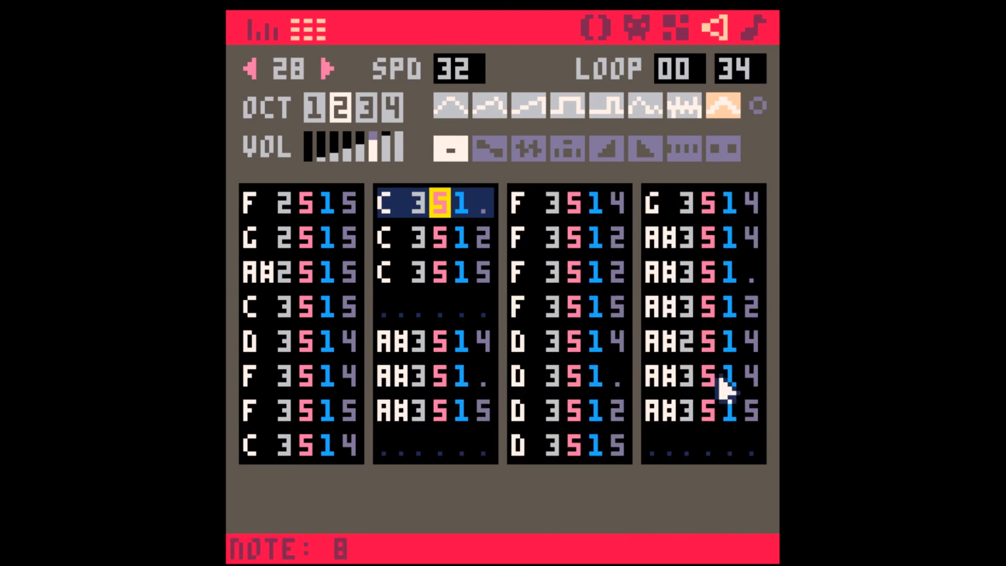
left_click(750, 27)
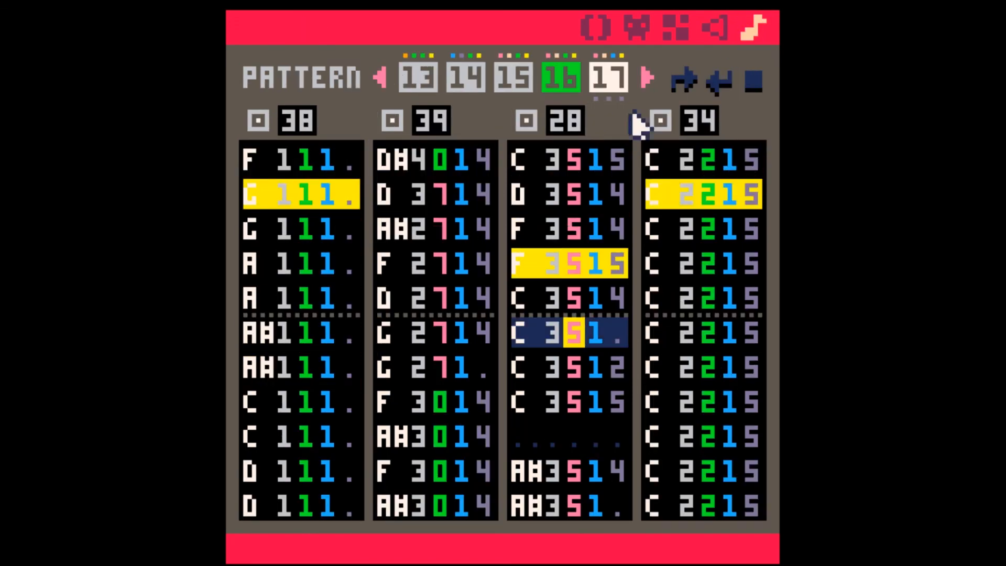